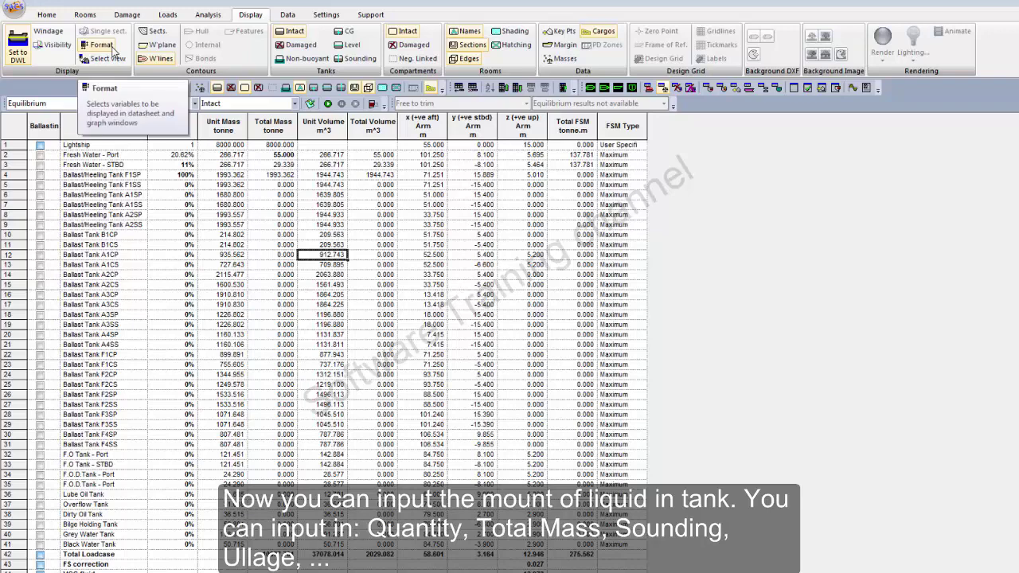
- Show the Fluid Type column in the loadcase table
click(113, 49)
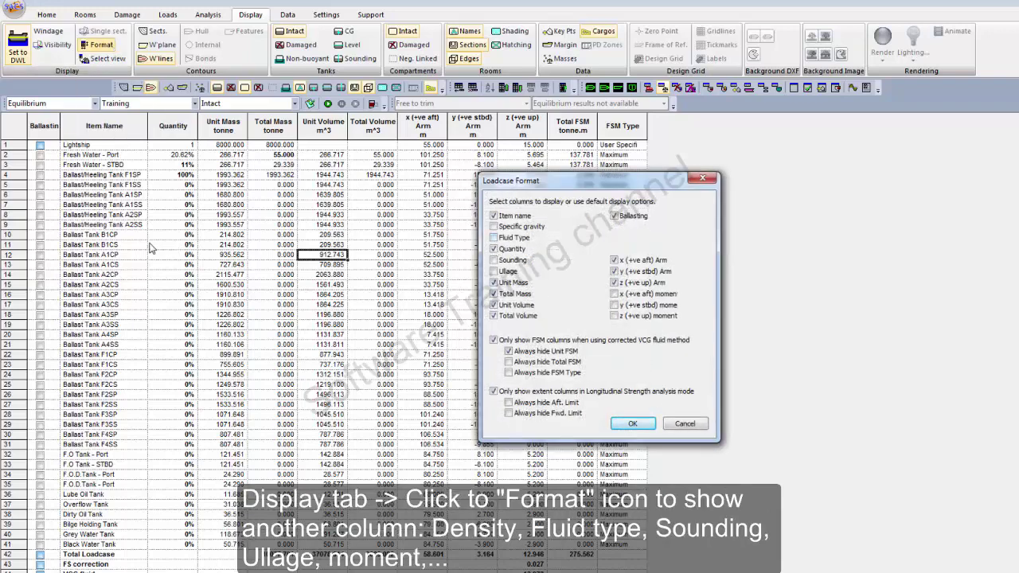
click(494, 247)
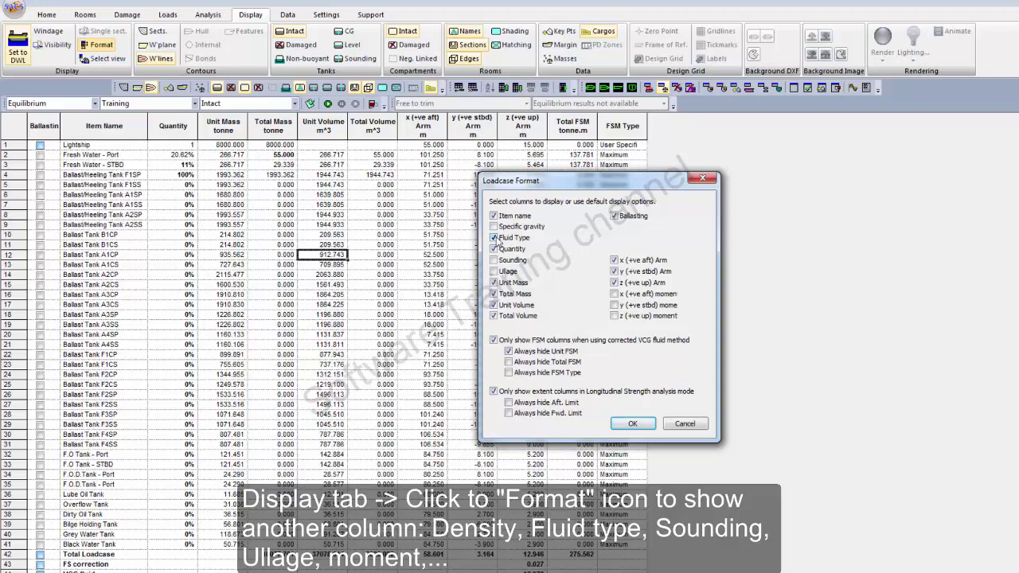
click(630, 424)
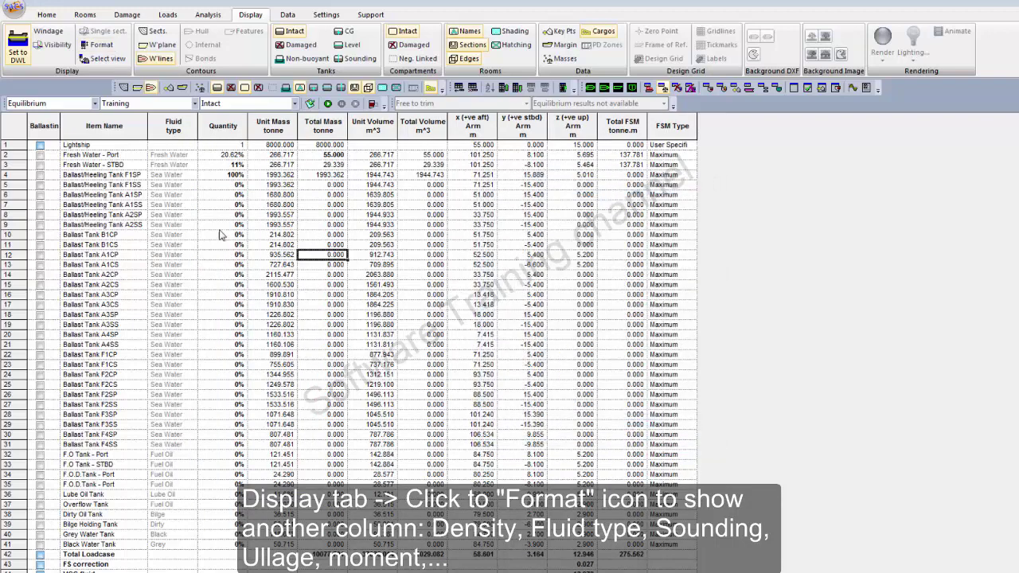
drag(180, 174, 169, 477)
click(172, 294)
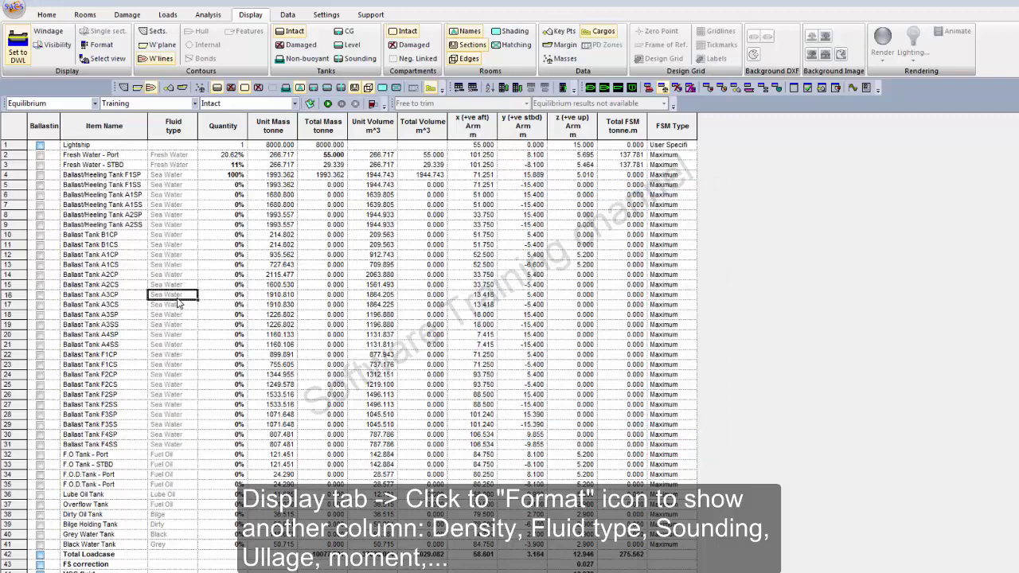
- Show the Specific gravity column in the loadcase table and widen it so its full entries fit
click(99, 45)
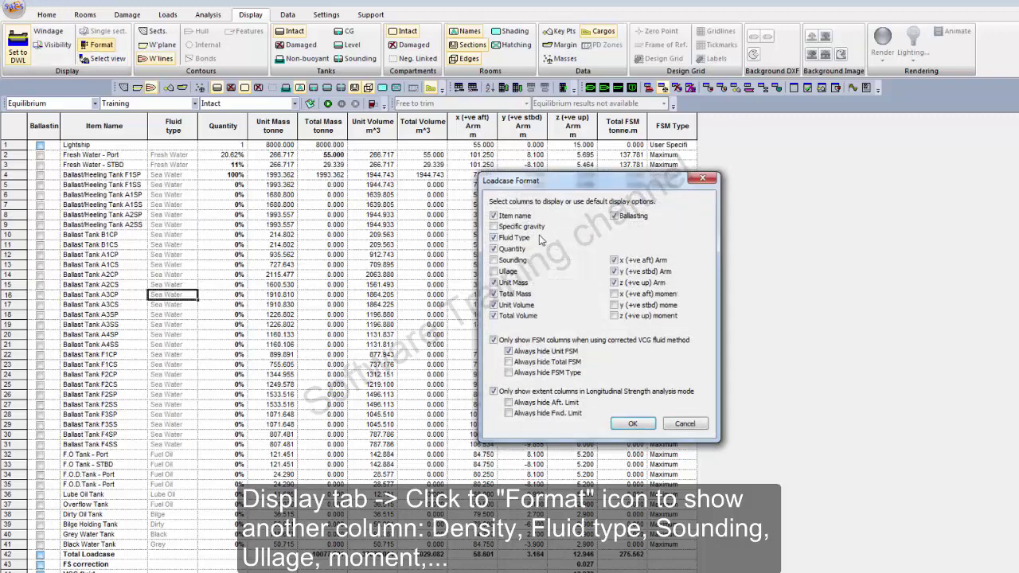
click(523, 229)
click(617, 427)
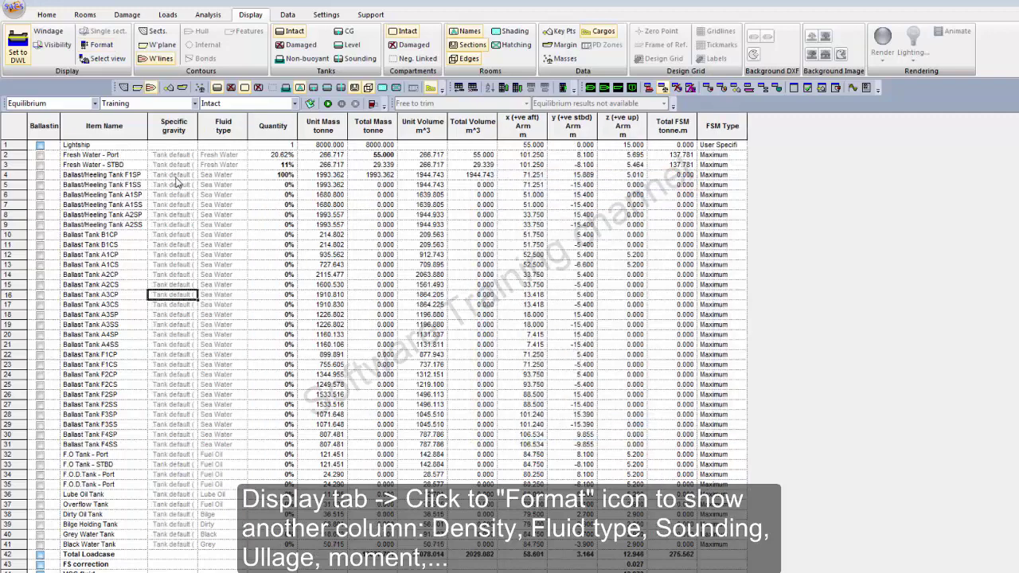
drag(197, 120, 238, 121)
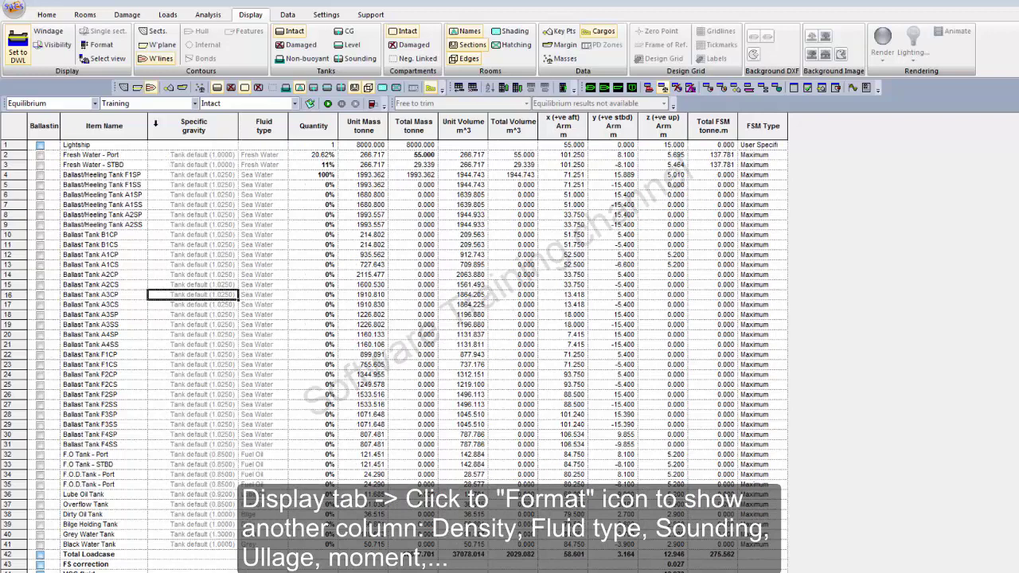
- Show the Sounding and Ullage columns in the loadcase table
click(99, 47)
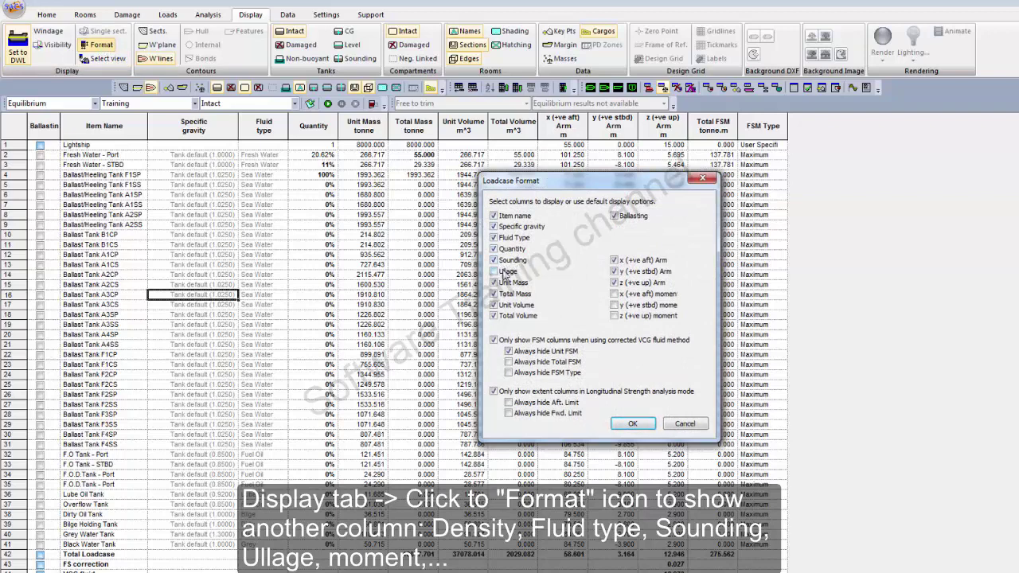
click(504, 273)
click(632, 424)
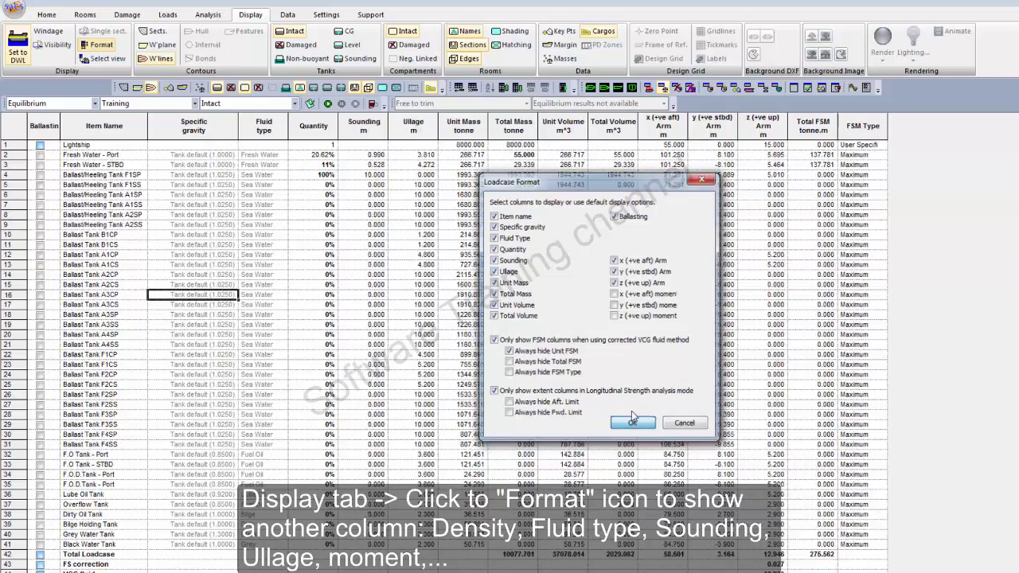
drag(366, 126, 413, 132)
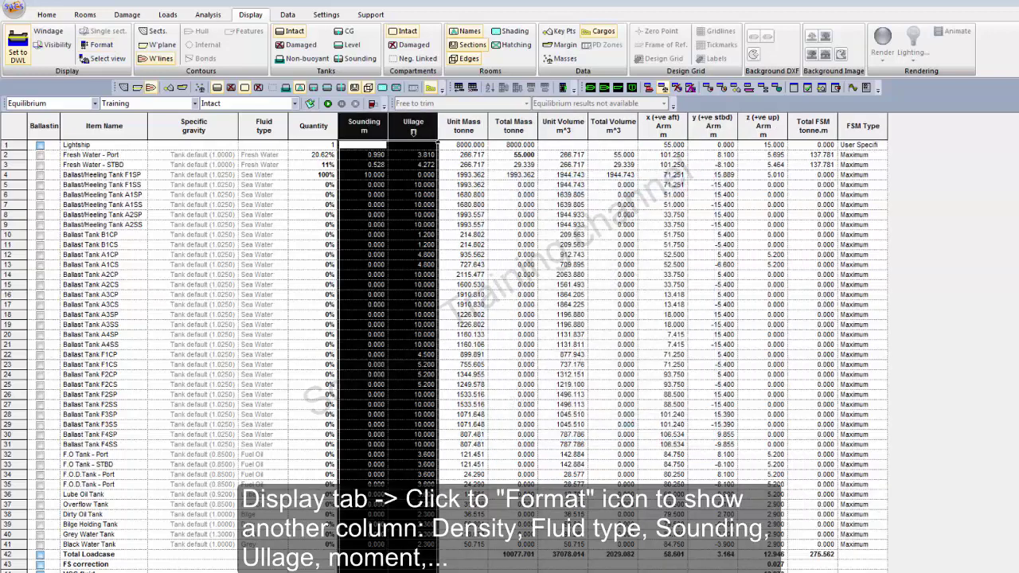
click(418, 214)
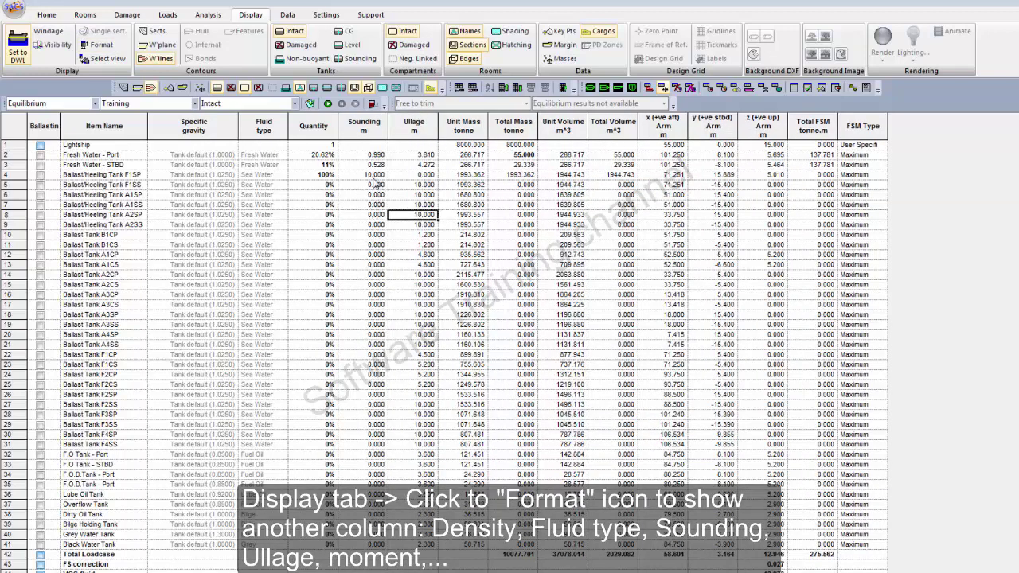
- Set the sounding of Ballast/Heeling Tank F1SS to 5 m
click(375, 177)
click(376, 194)
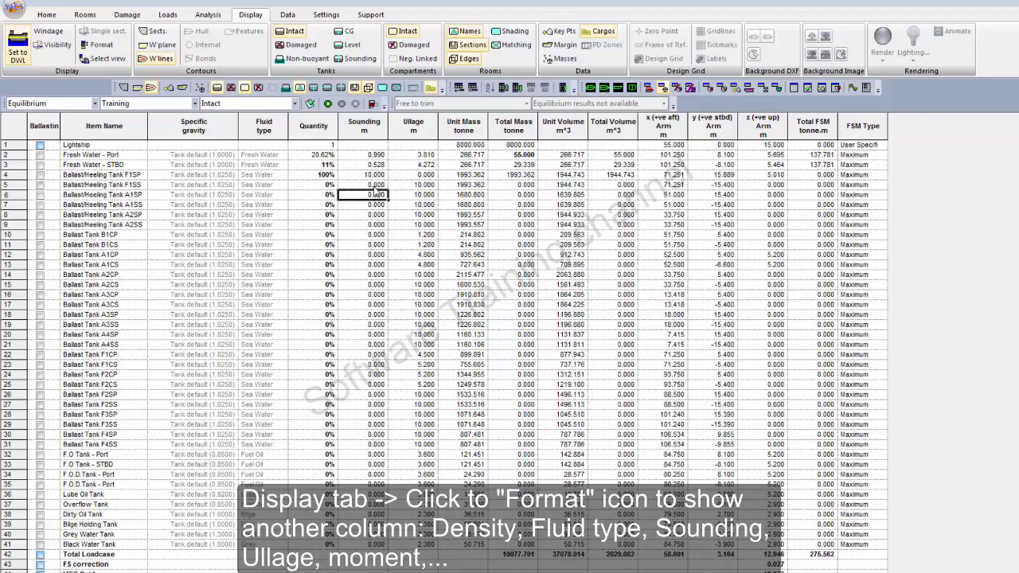
click(376, 185)
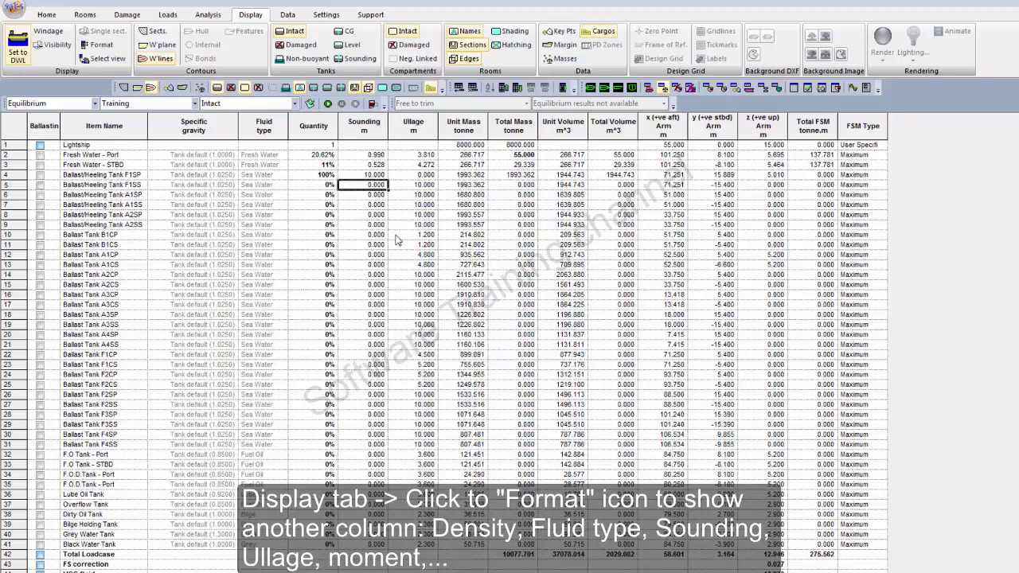
text(5)
key(Return)
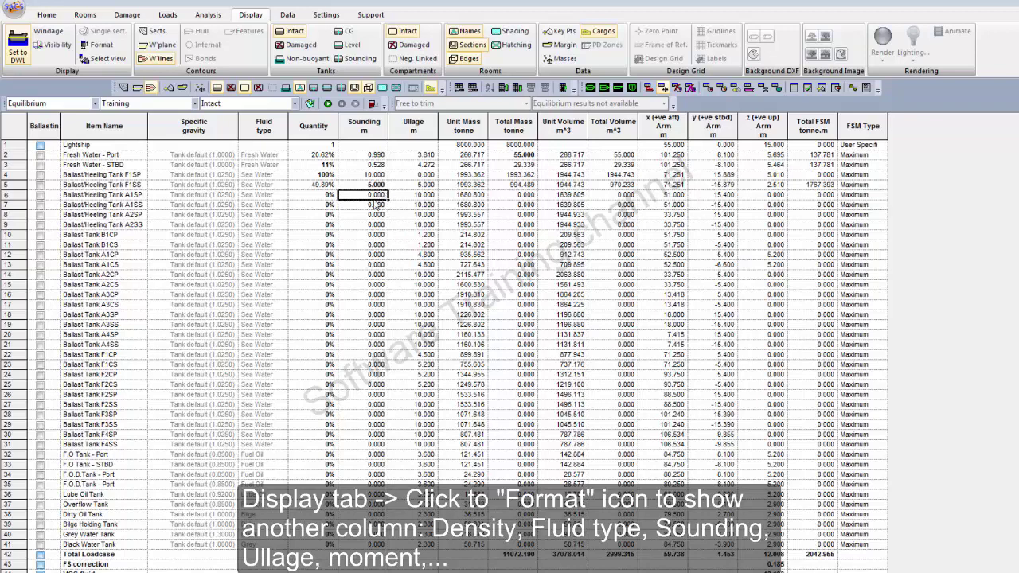
- Set the sounding of Ballast/Heeling Tank A1SS to 0.8 m
click(375, 206)
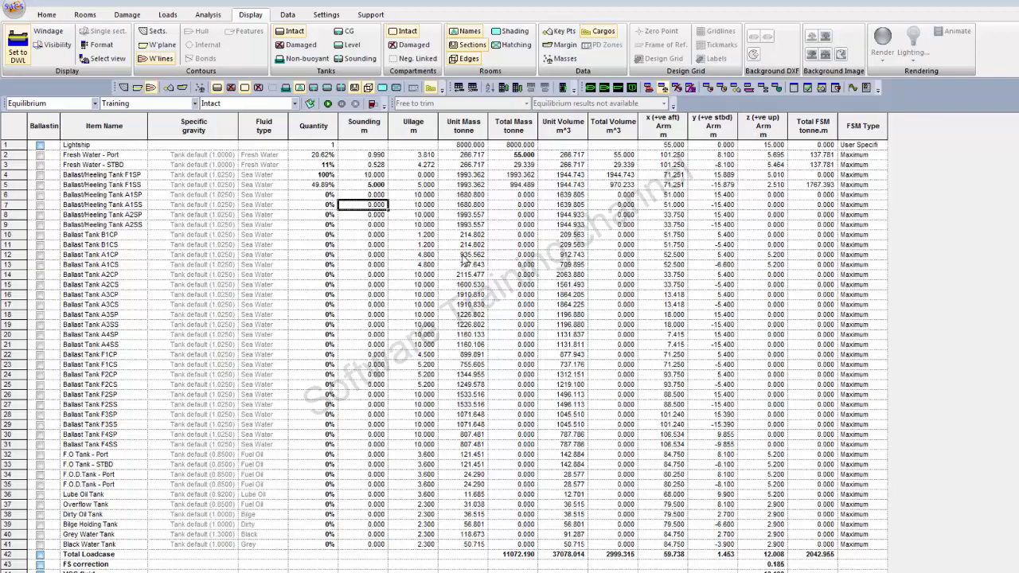
text(1)
key(Return)
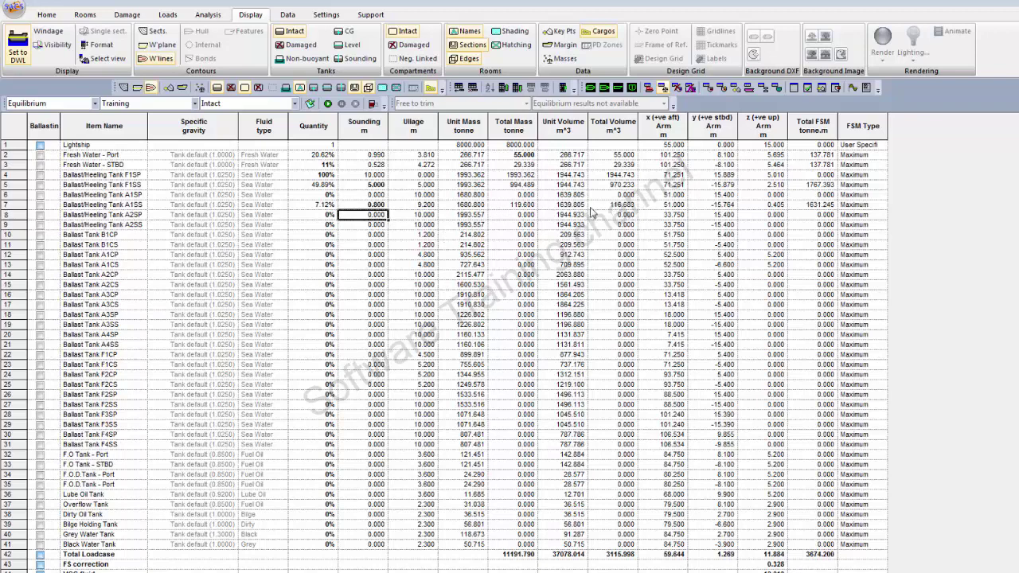
- Set the ullage of Ballast Tank A2CP to 8 m
click(423, 245)
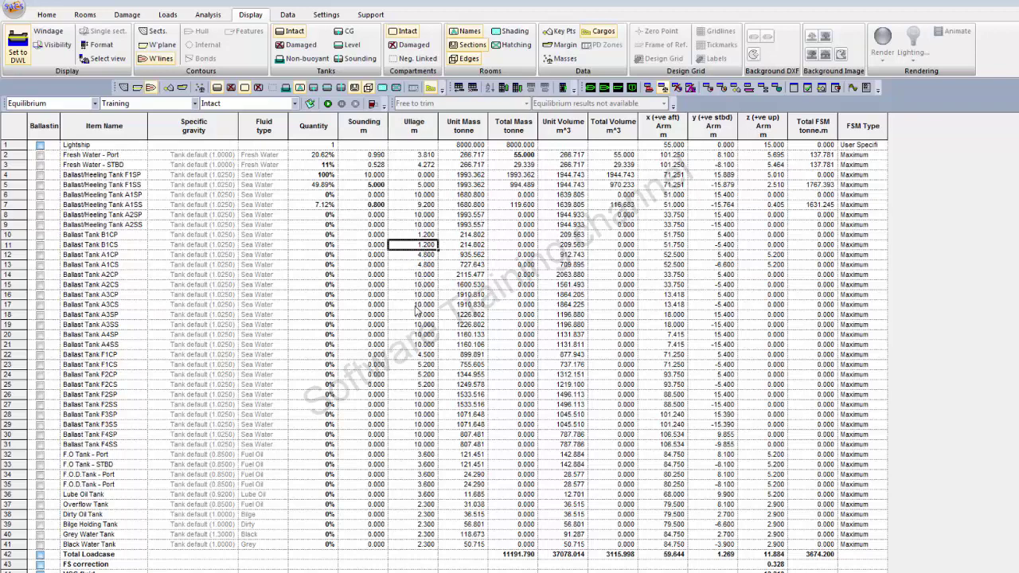
click(422, 294)
click(423, 314)
click(428, 355)
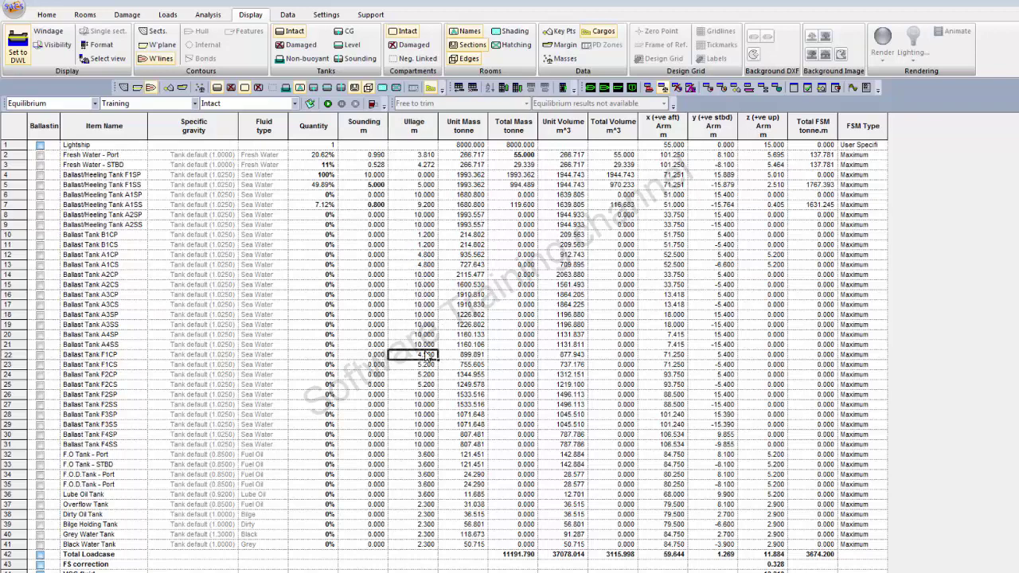
click(425, 275)
text(8)
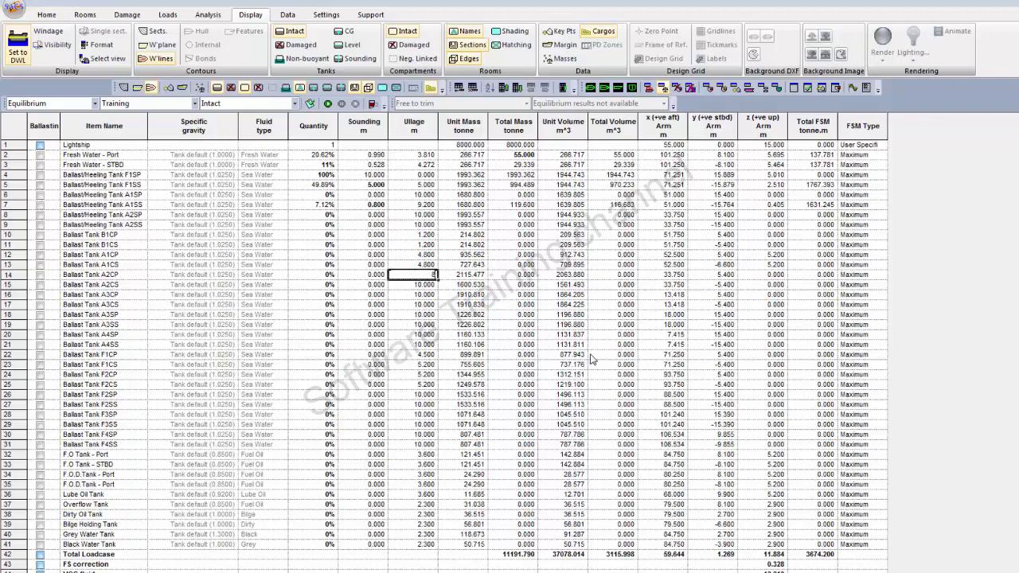
key(Return)
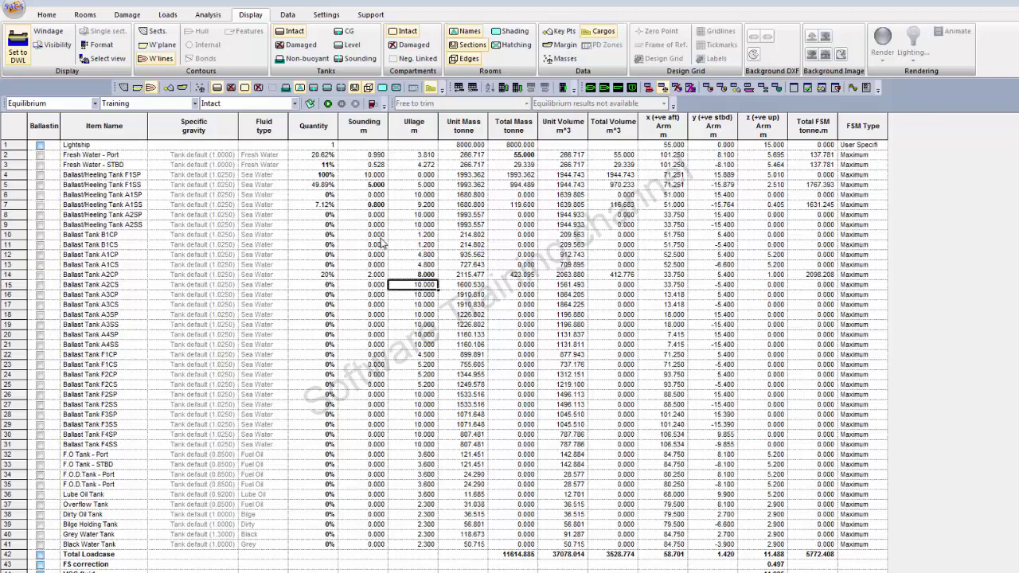
- Add three new item rows directly below Lightship in the loadcase table
click(129, 386)
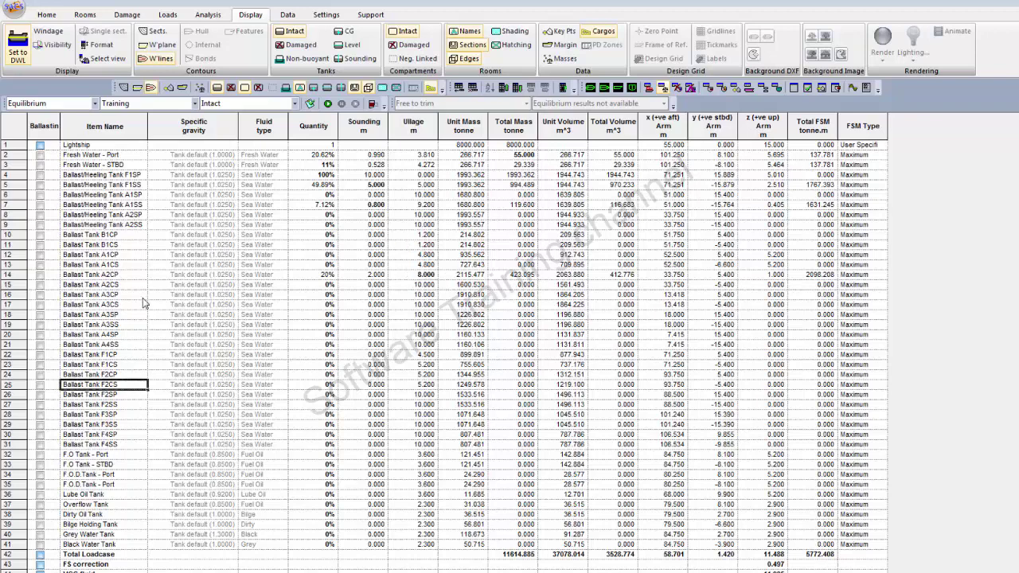
click(90, 146)
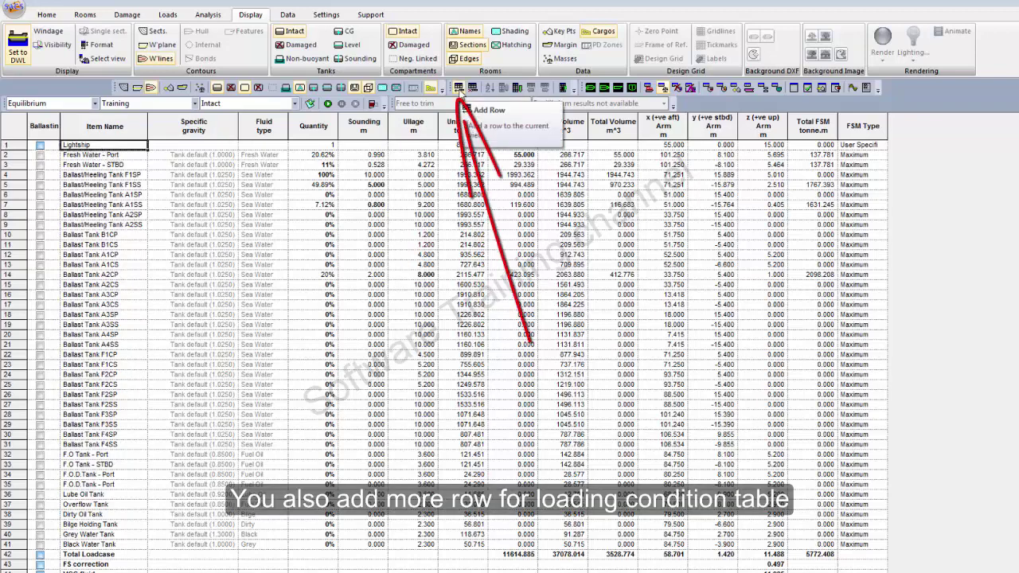
click(460, 91)
click(459, 91)
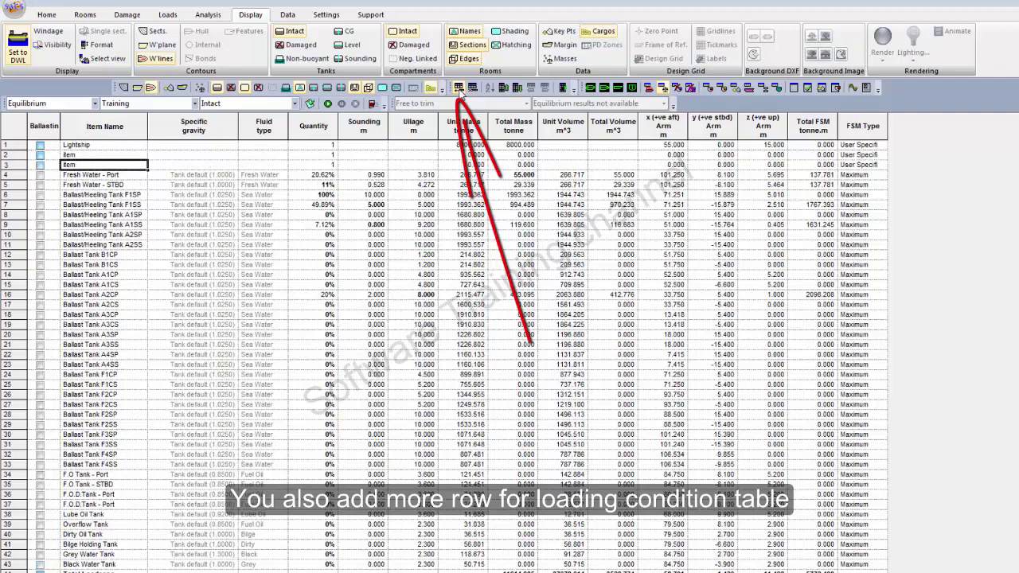
click(459, 91)
- Name the first new row Deckload and set its unit mass to 500 tonnes
click(107, 158)
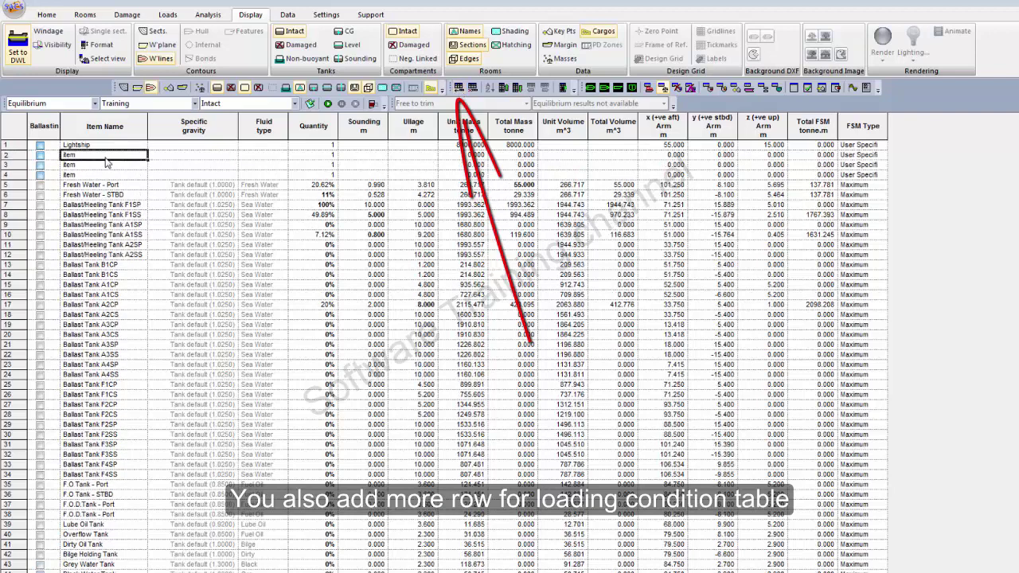
text(Deck)
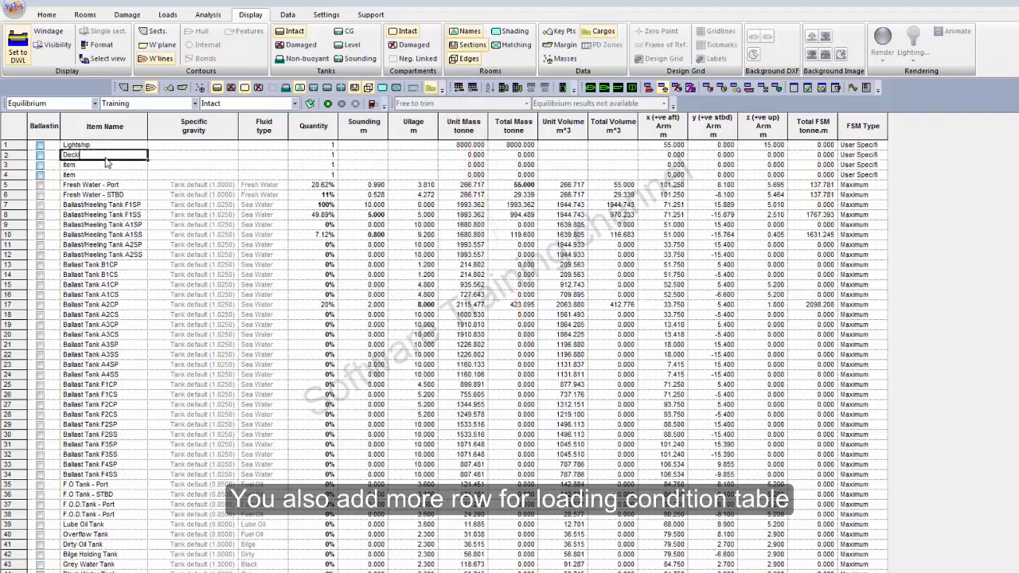
text(load)
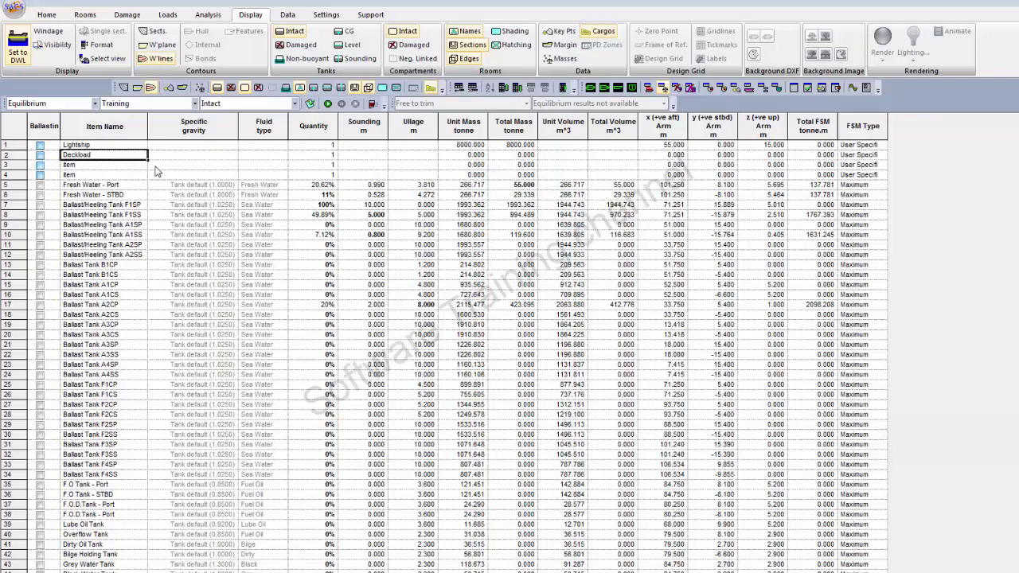
click(469, 157)
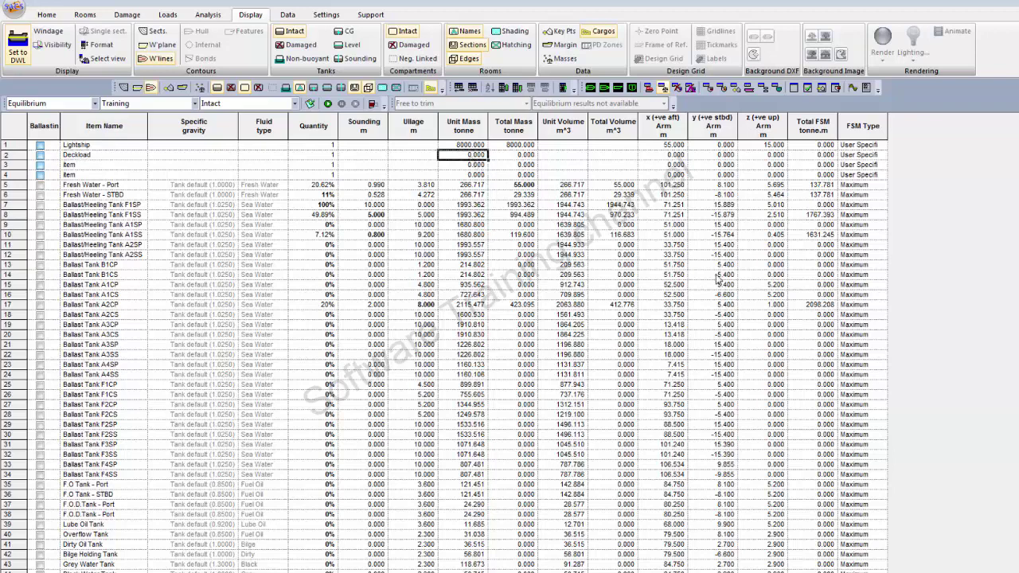
text(5)
key(Tab)
- Set the Deckload row's x (aft) arm to 45 m and its z (up) arm to 10 m
key(Tab)
key(Tab)
key(Tab)
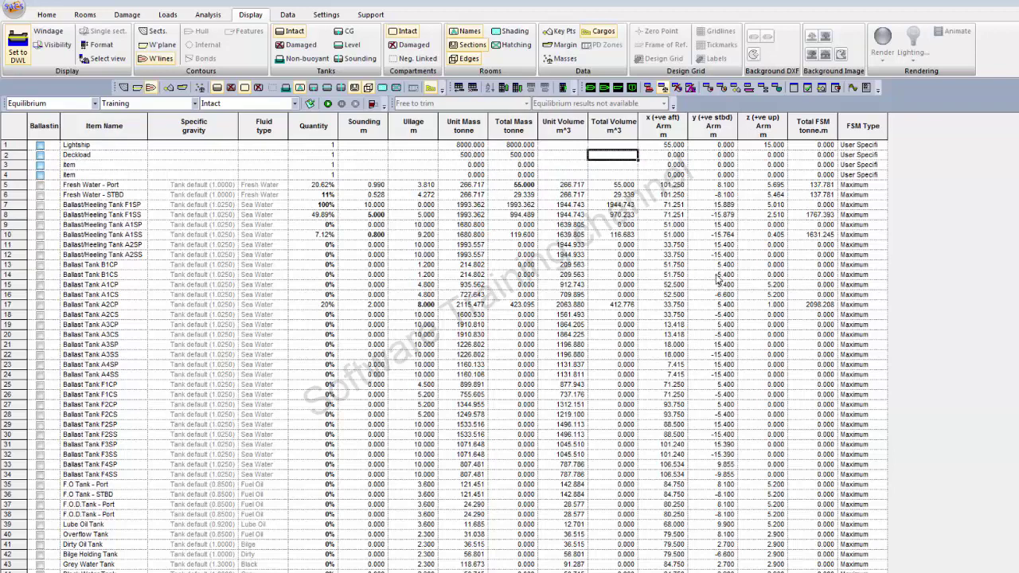
text(45)
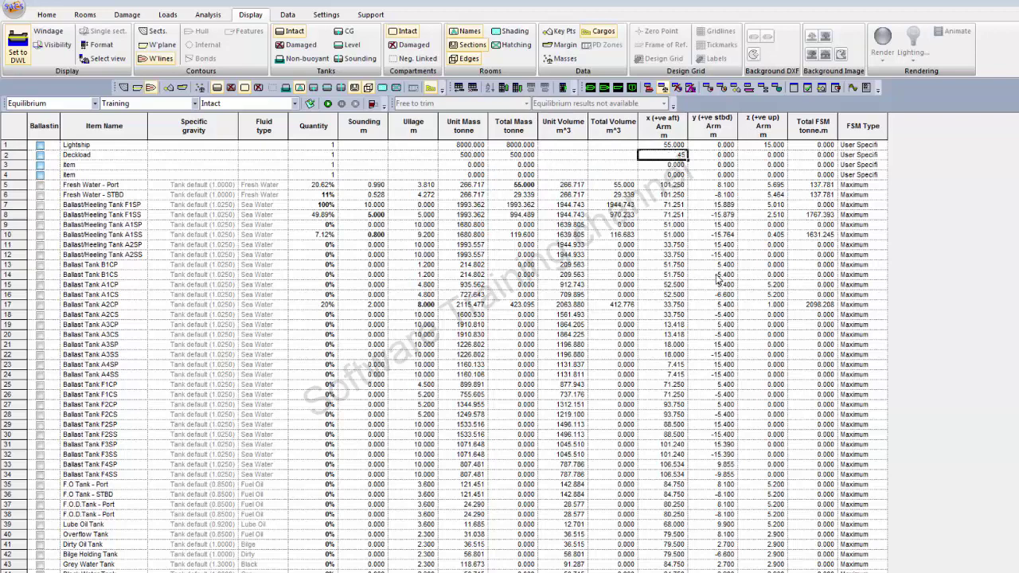
key(Tab)
key(Tab)
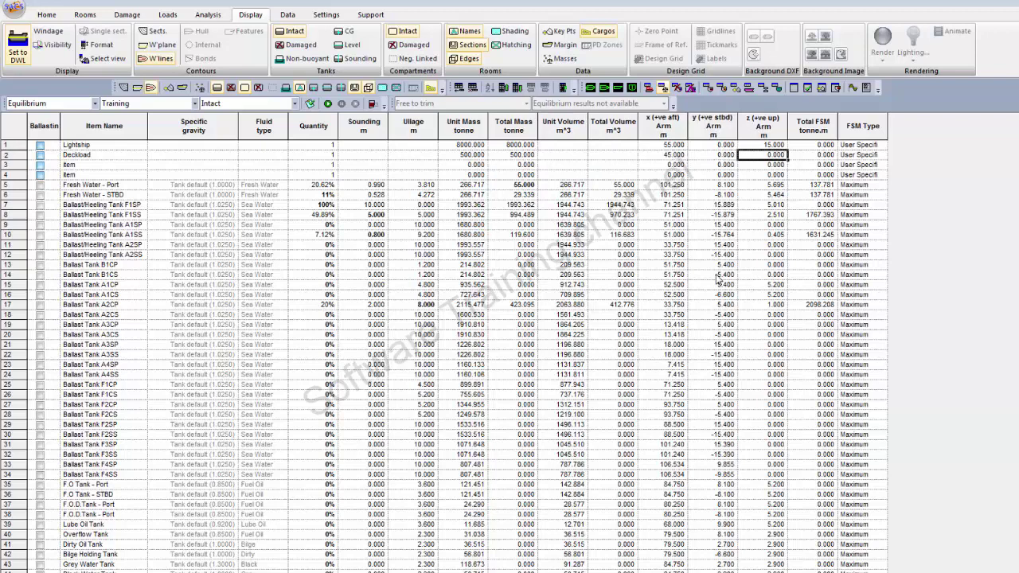
text(10)
key(Return)
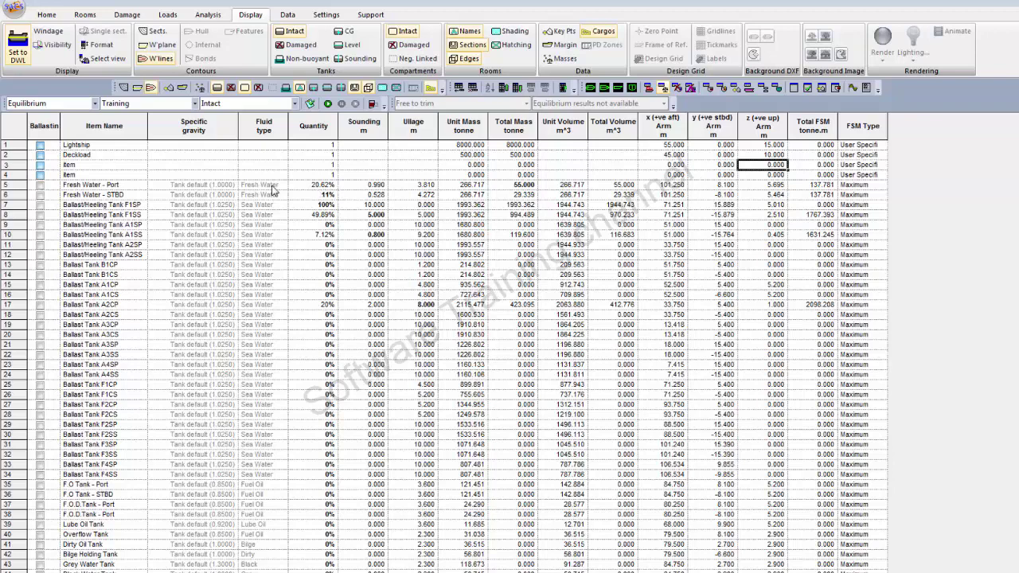
- Name the second new row personnel and set its unit mass to 50 tonnes
click(85, 165)
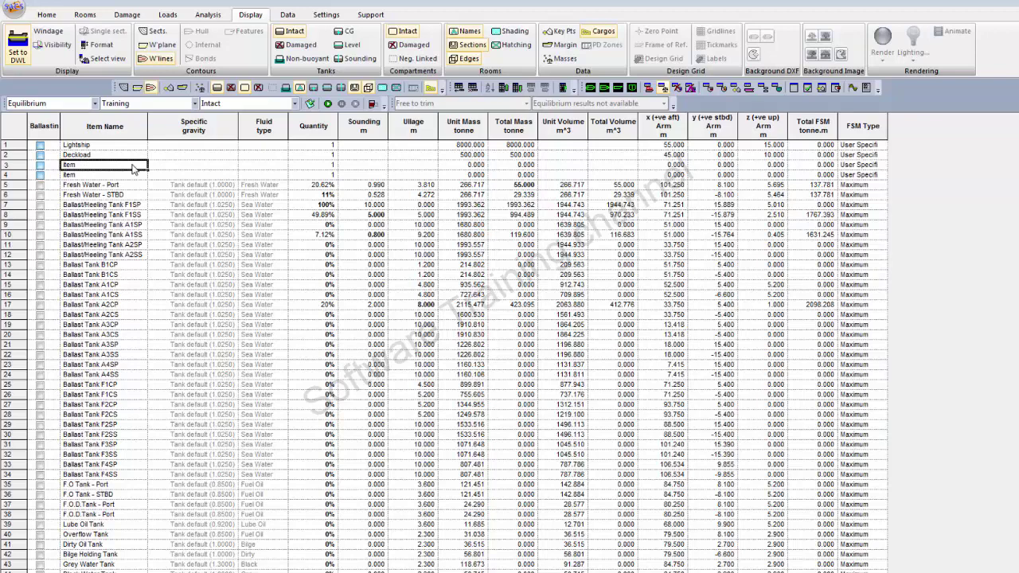
text(po)
click(461, 164)
text(50)
key(Tab)
- Set the personnel row's x (aft) arm to 60 m, y (stbd) arm to 5 m and z (up) arm to 14 m
key(Tab)
key(Tab)
key(Tab)
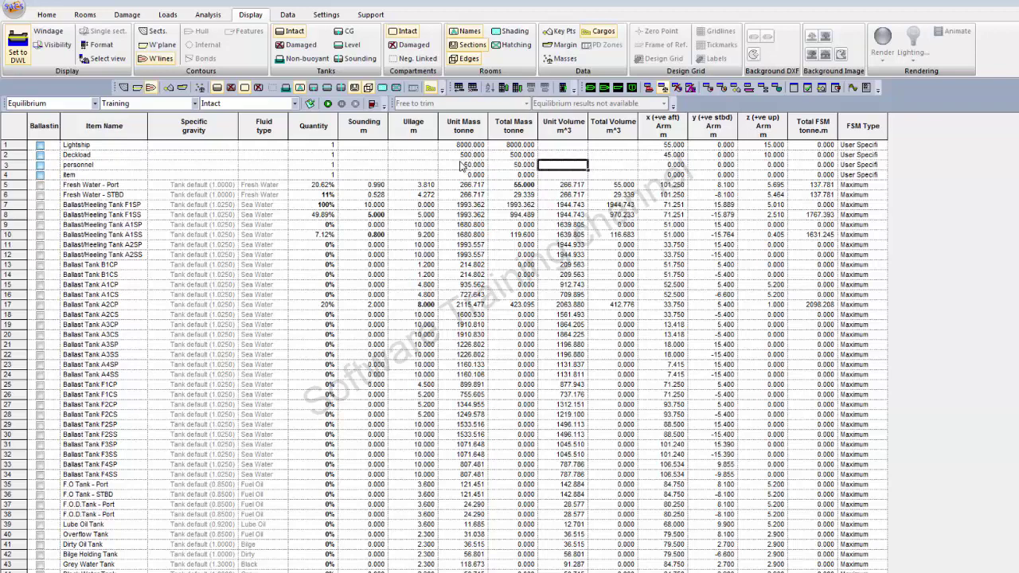
text(60)
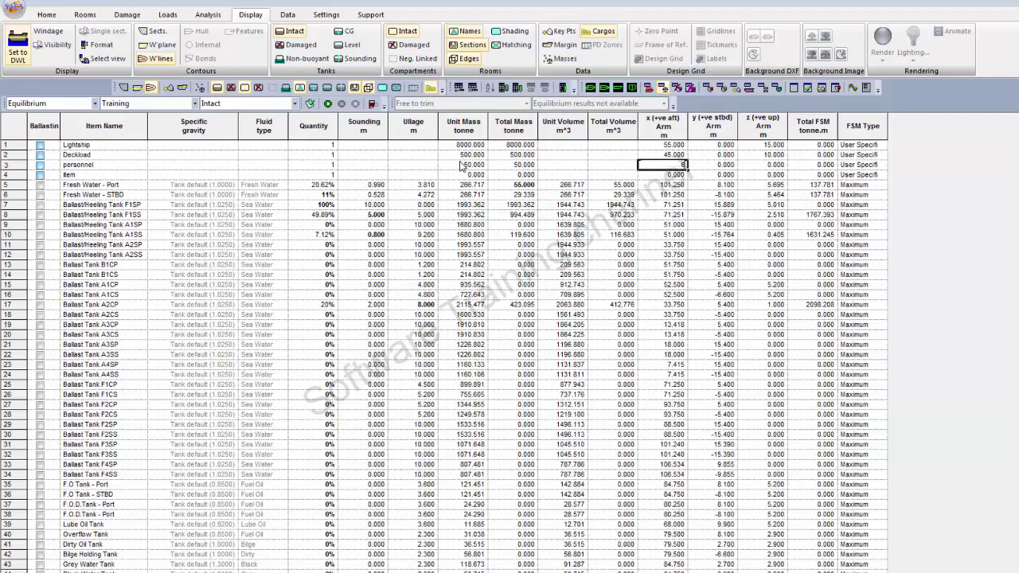
key(Tab)
key(Tab)
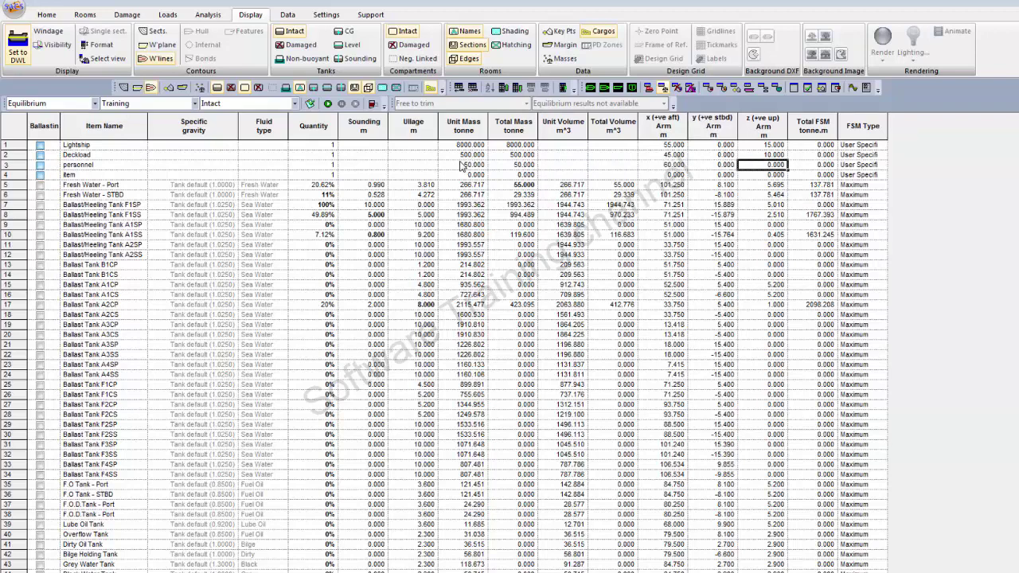
text(14)
click(711, 165)
text(5)
key(Return)
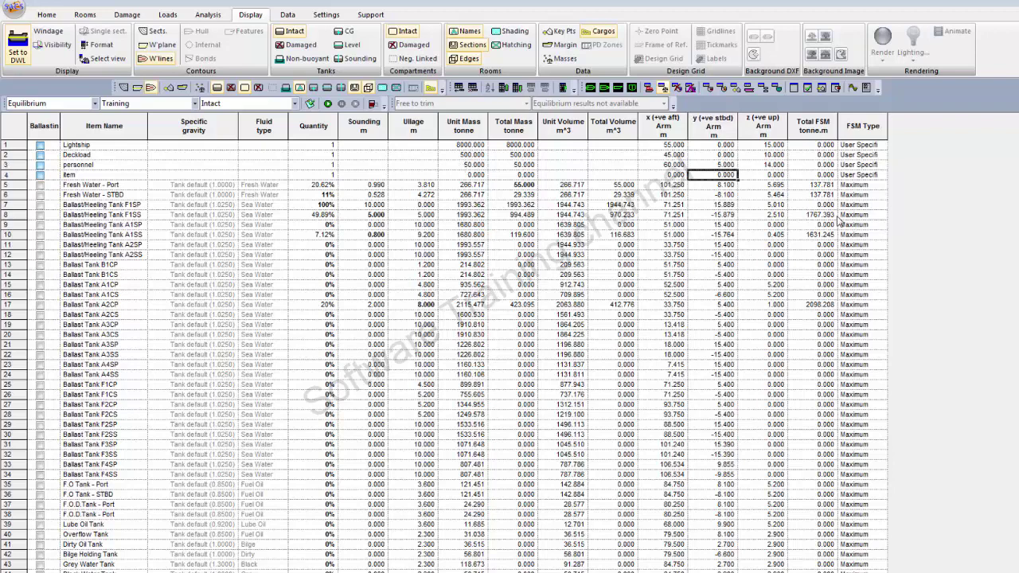
- Turn the unused item row below personnel into a blank separator row by naming it $
click(90, 175)
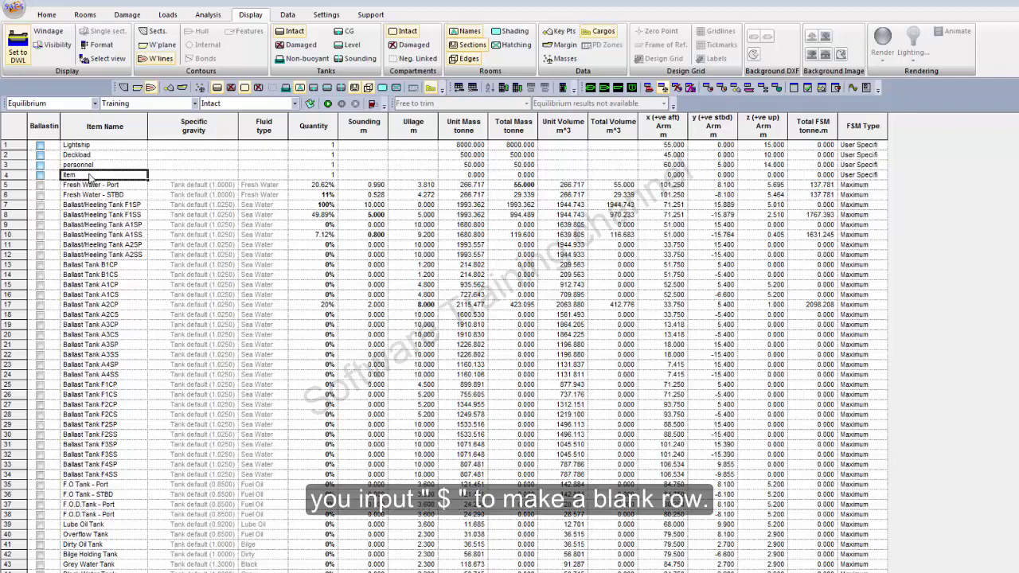
text($)
key(Return)
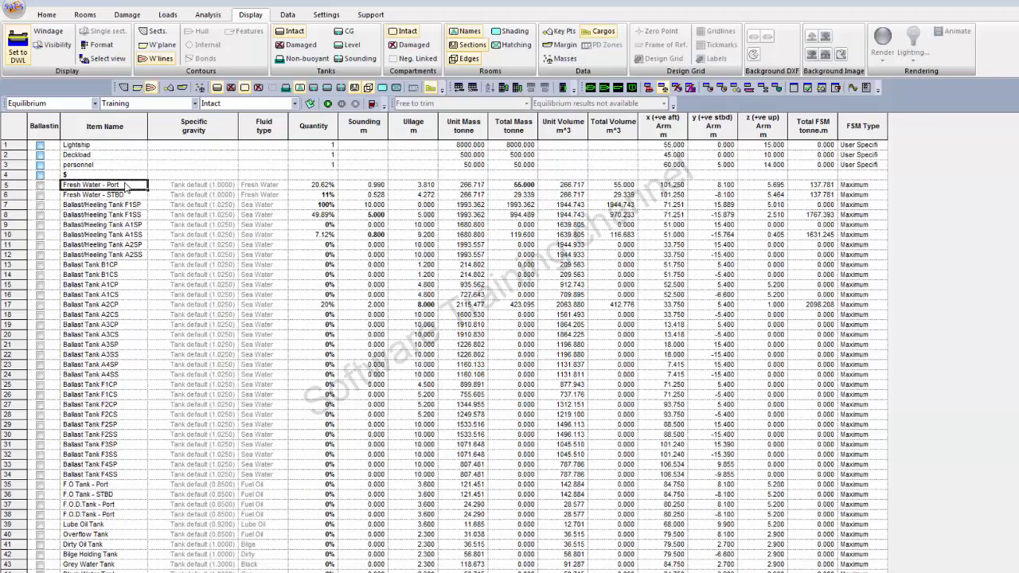
- Insert a row directly below personnel, name it Subtotal, and check its totals against the three item rows above
click(87, 166)
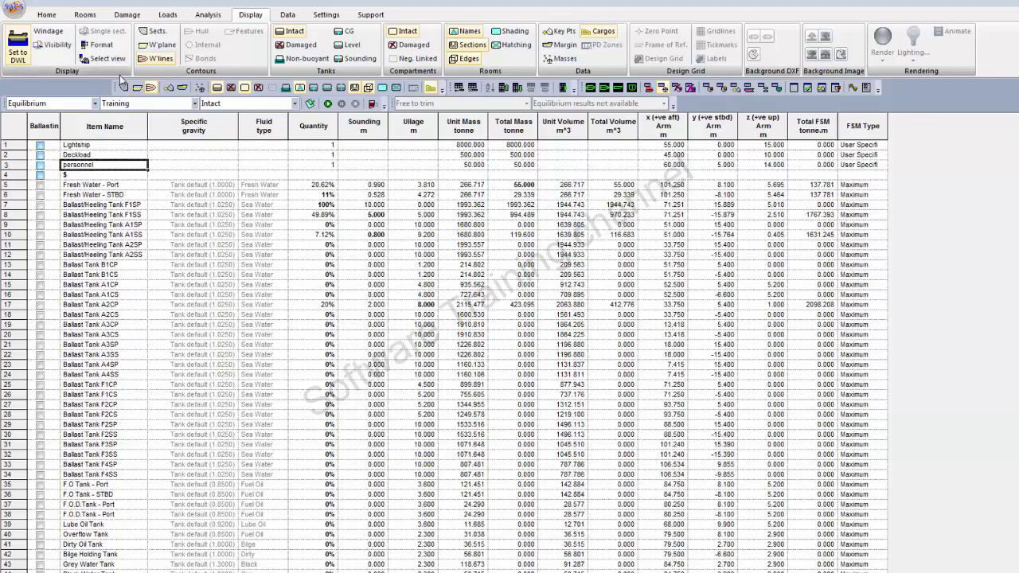
click(459, 87)
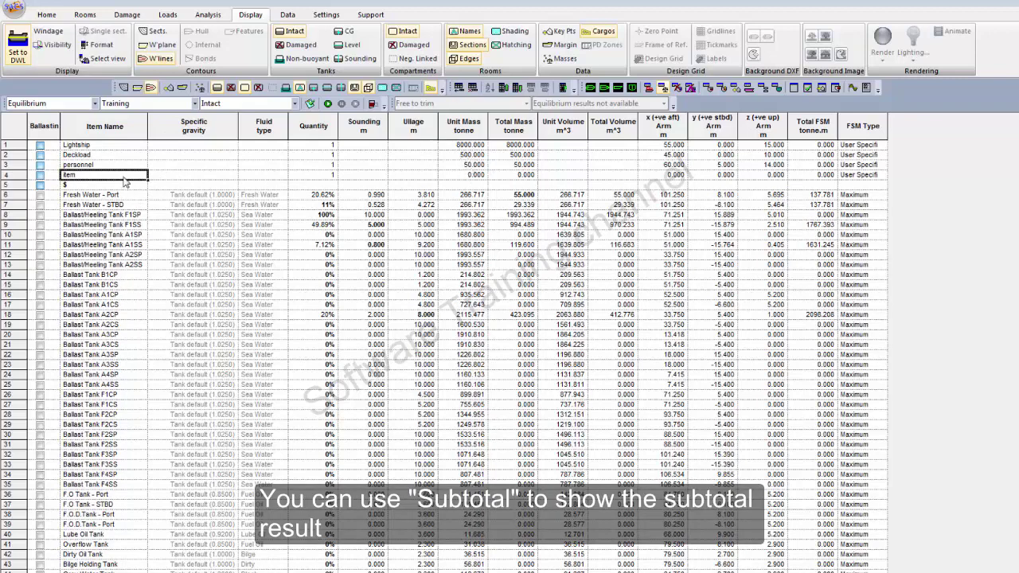
text(Subtotal)
key(Return)
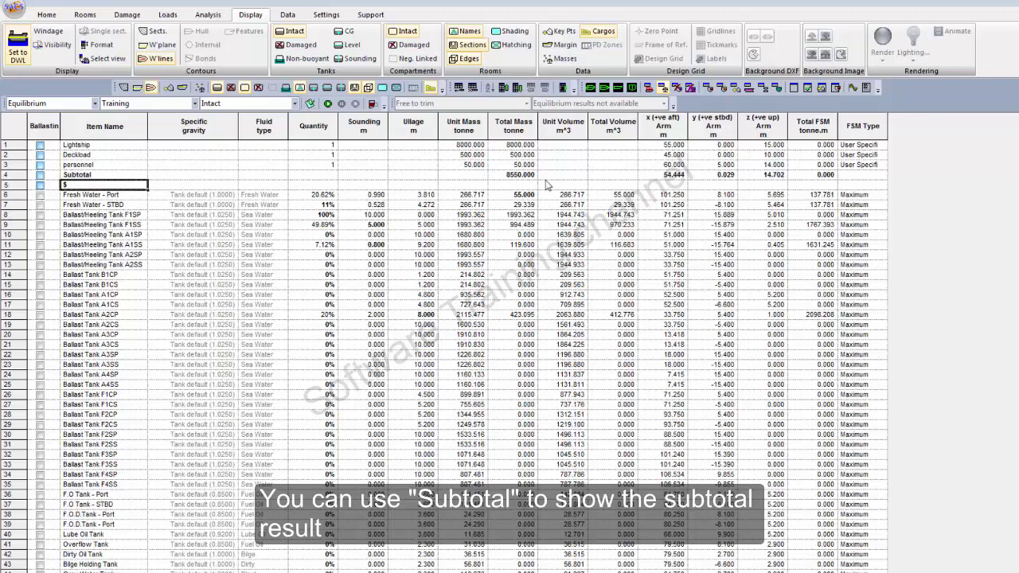
drag(515, 175, 820, 183)
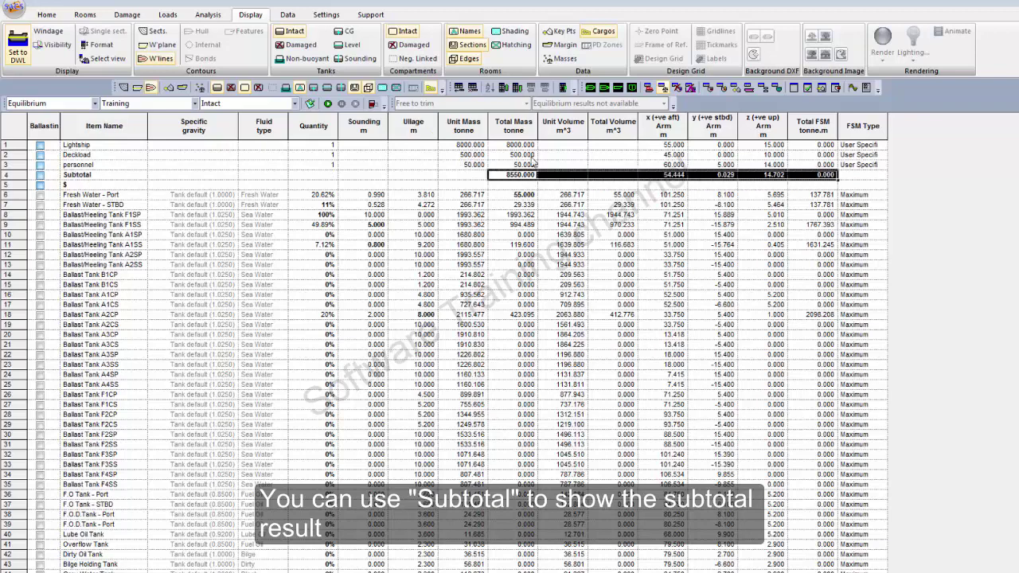
drag(516, 146, 812, 167)
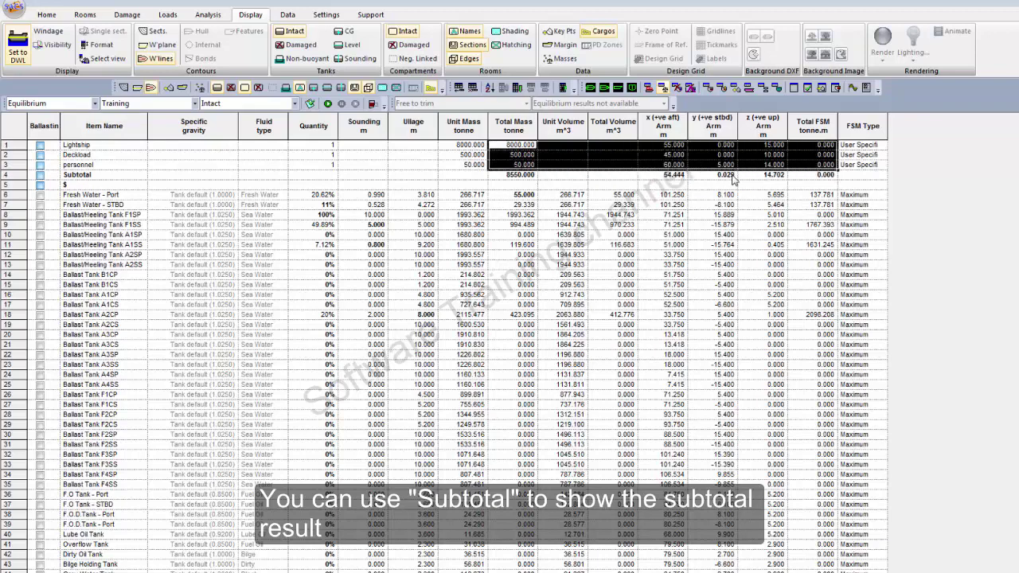
click(234, 364)
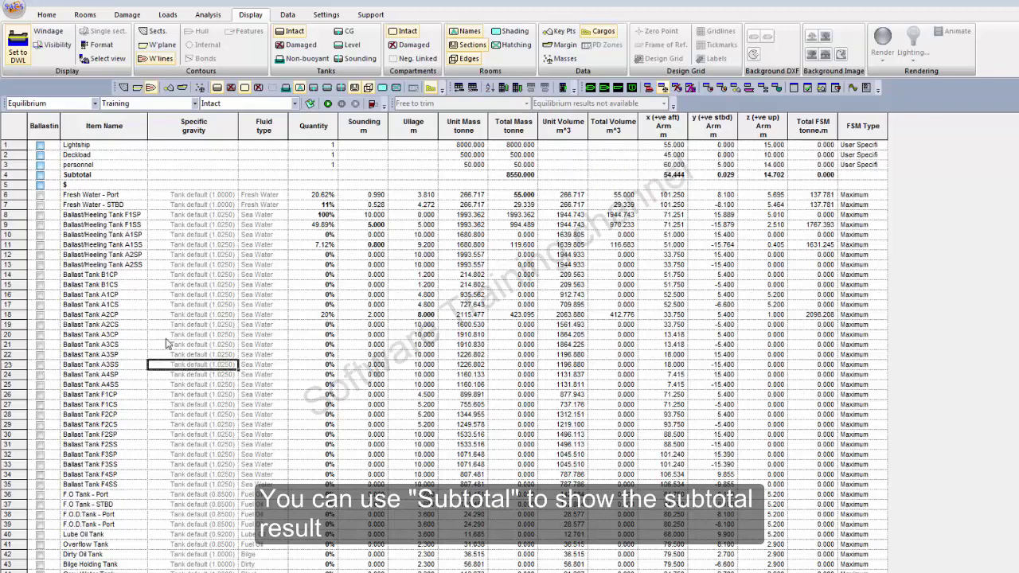
- Insert two rows below Ballast/Heeling Tank A2SS, naming the first Subtotal and the second $, and review the tank values being summed
click(124, 266)
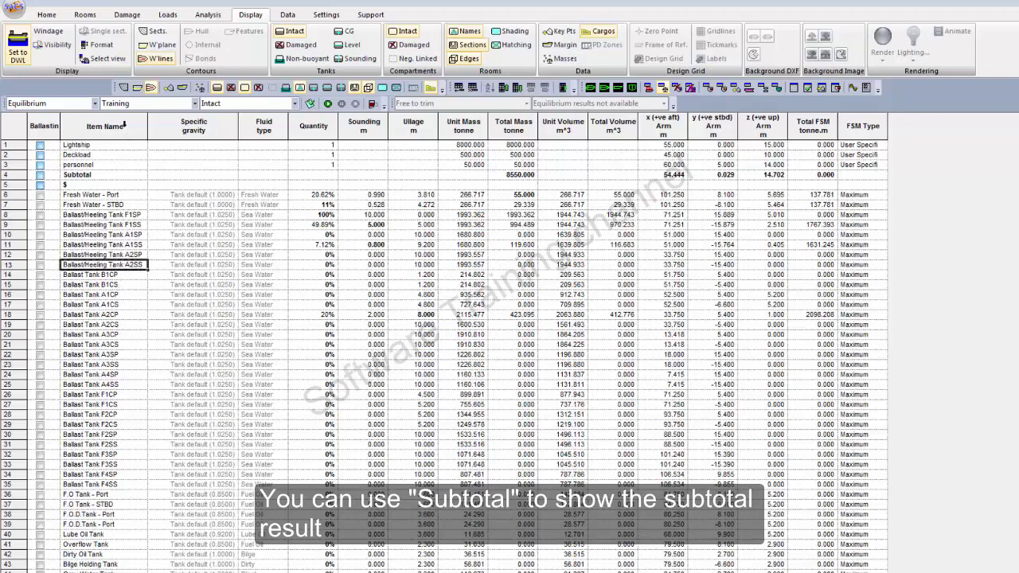
click(459, 90)
click(460, 92)
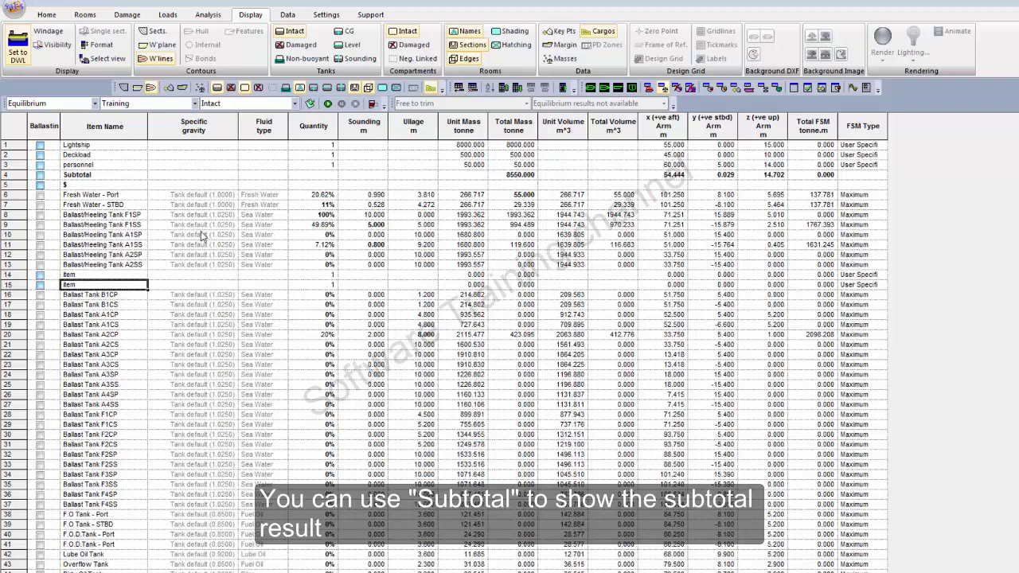
text($)
key(Return)
click(106, 275)
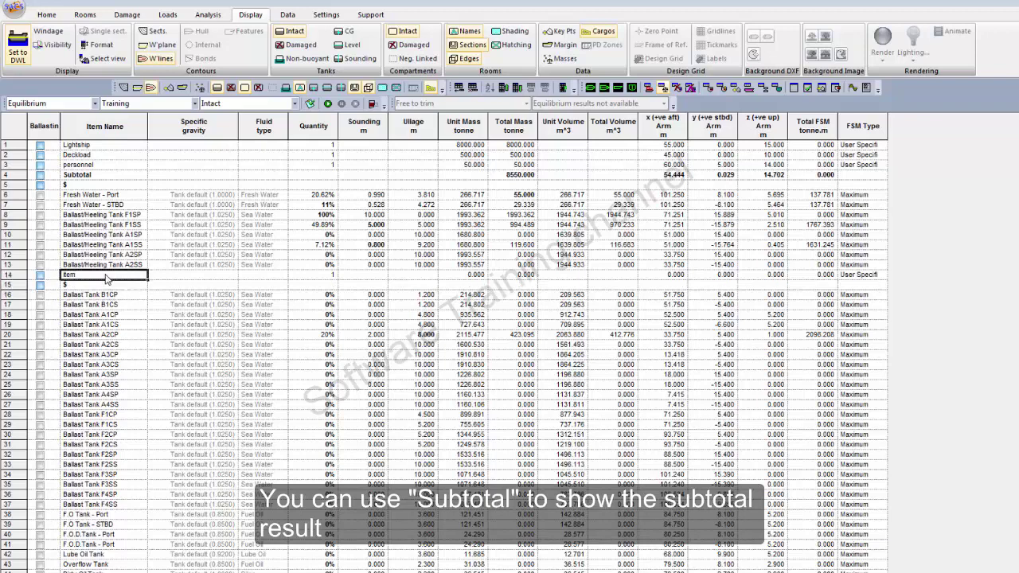
text(Subtotal)
key(Return)
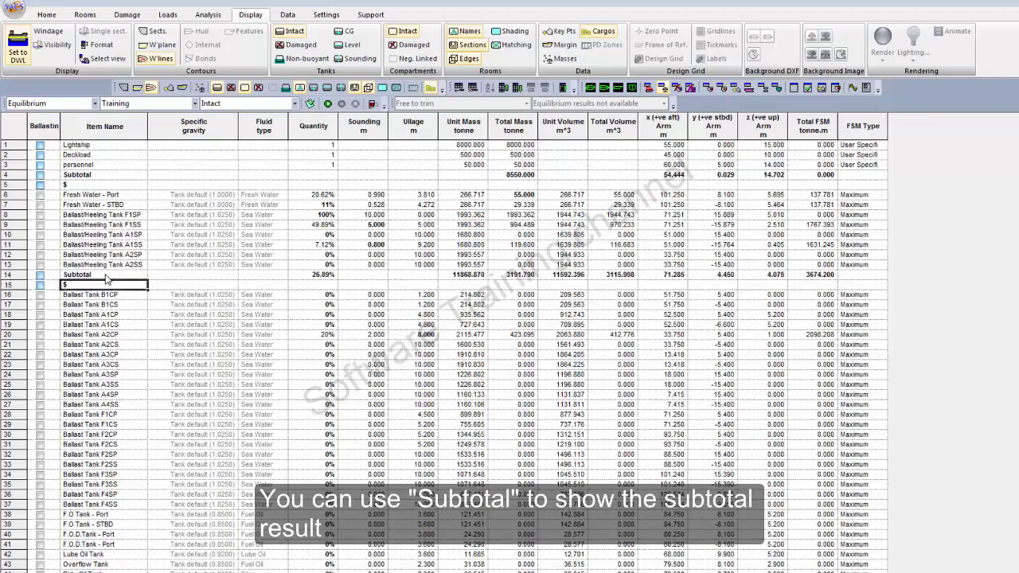
drag(513, 198, 794, 271)
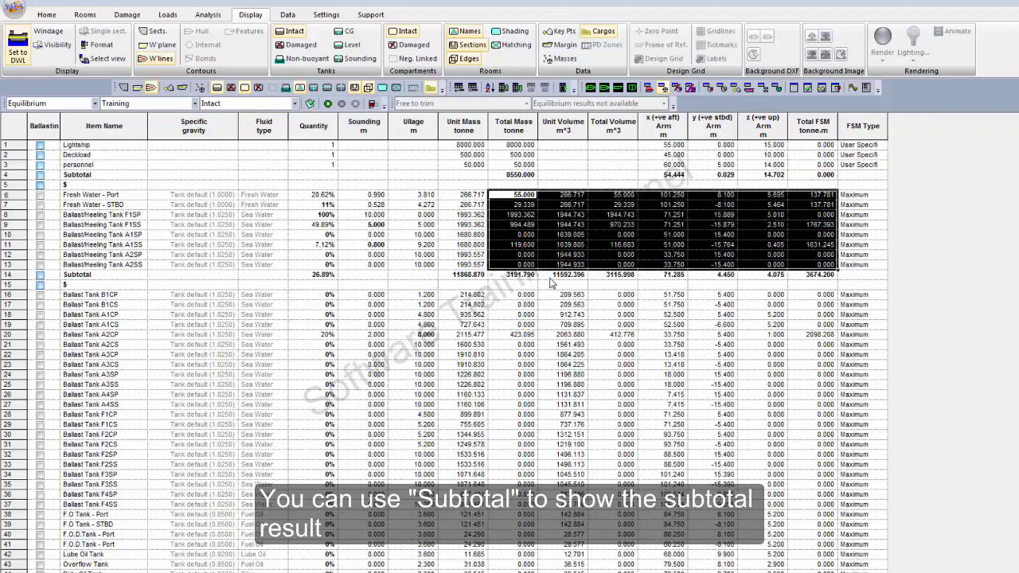
click(526, 266)
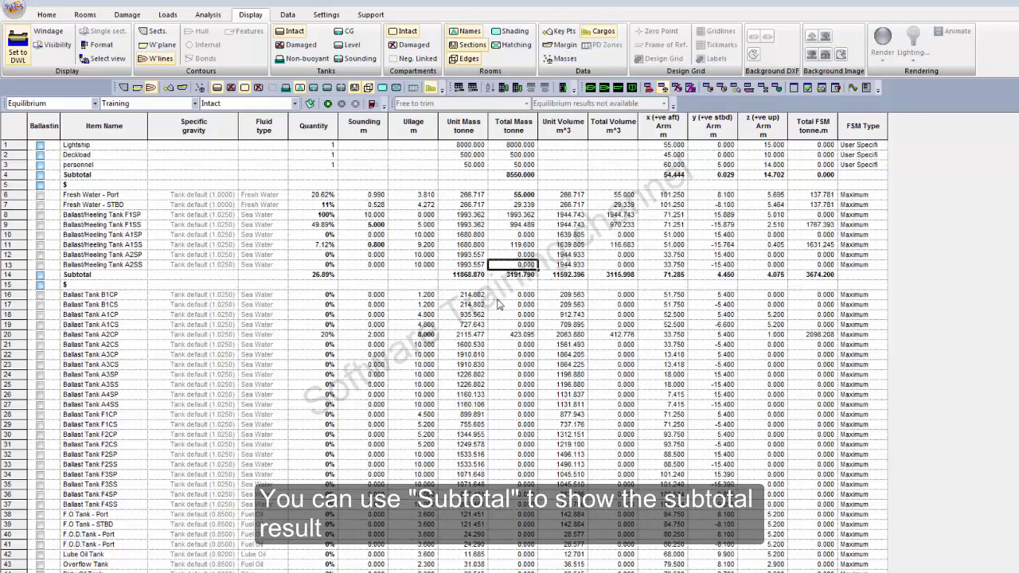
- Hide the Specific gravity and Fluid Type columns in the loadcase table
scroll(493, 316, down, 1)
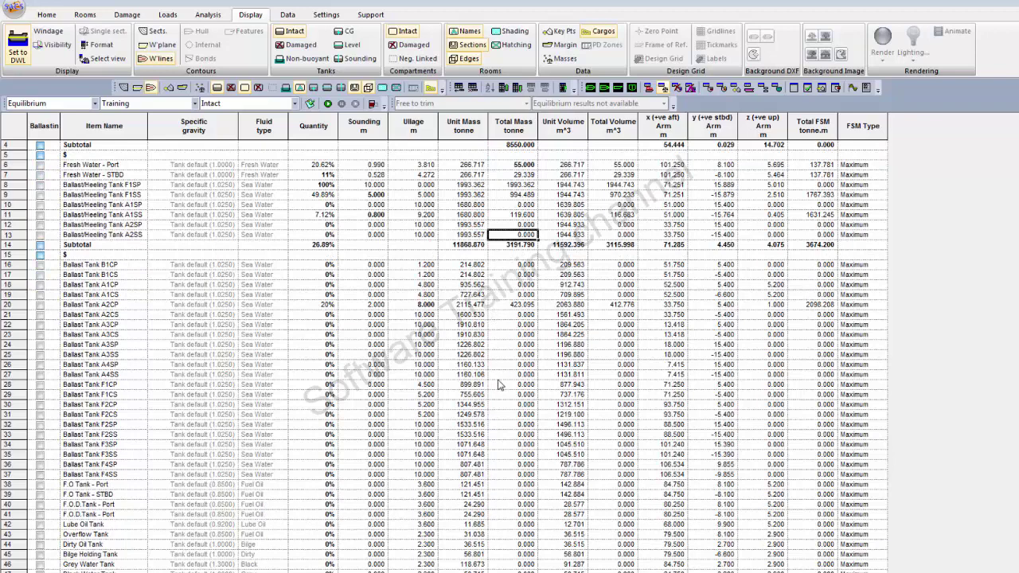
scroll(499, 384, up, 1)
scroll(499, 384, down, 1)
click(196, 309)
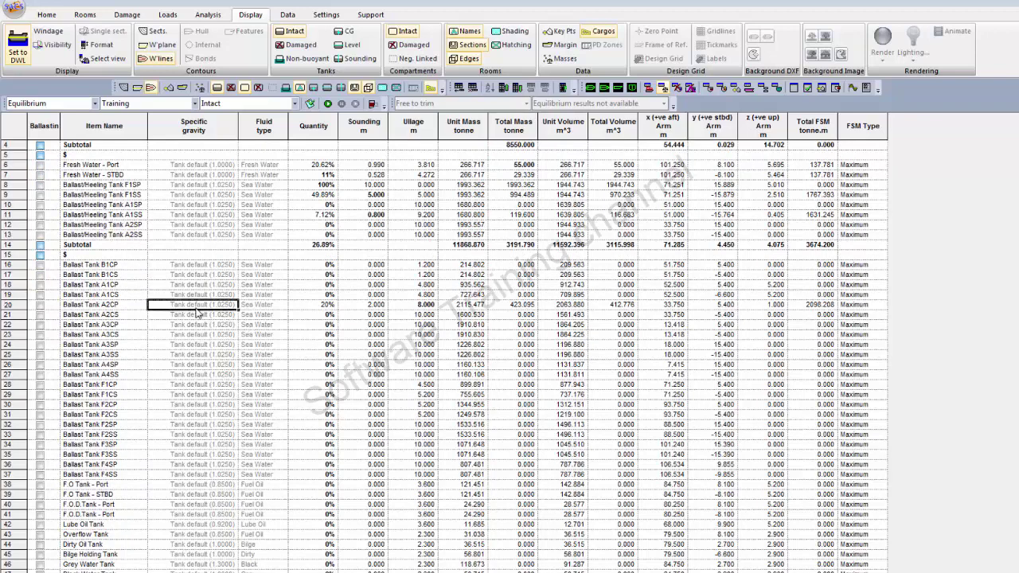
click(265, 238)
click(97, 45)
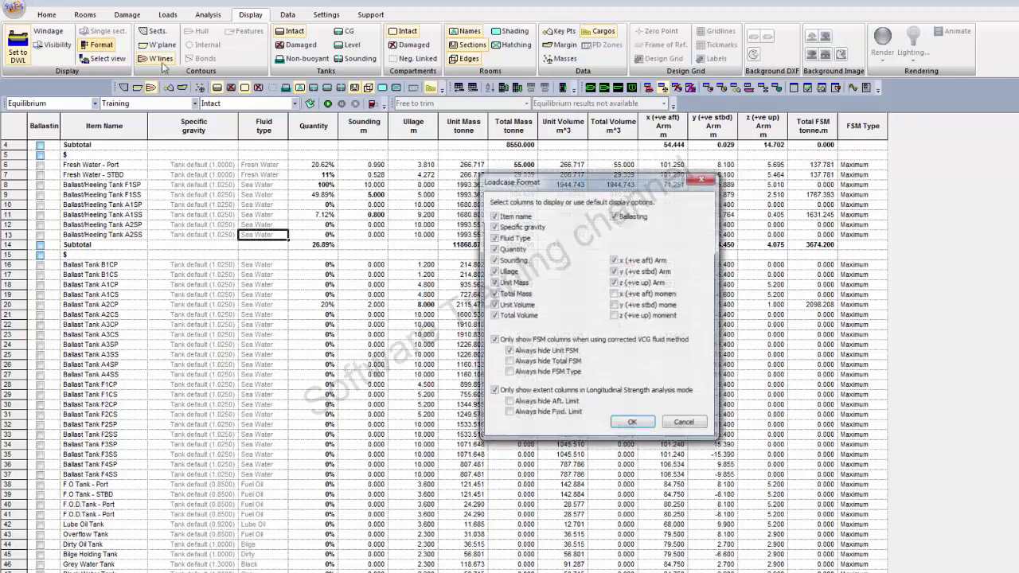
click(520, 227)
click(519, 236)
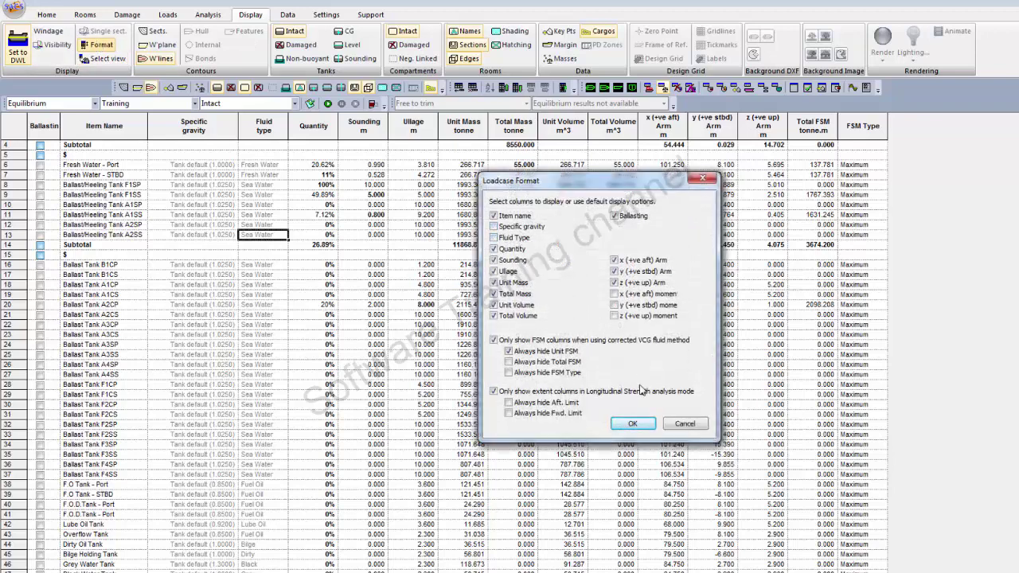
click(632, 424)
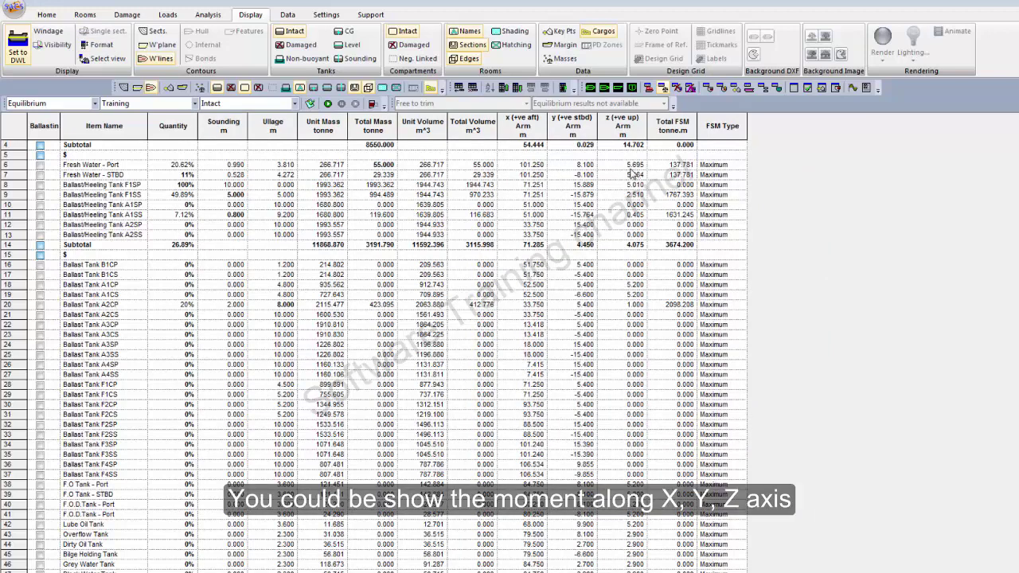
- Show the x (+ve aft) moment column in the loadcase table
click(630, 168)
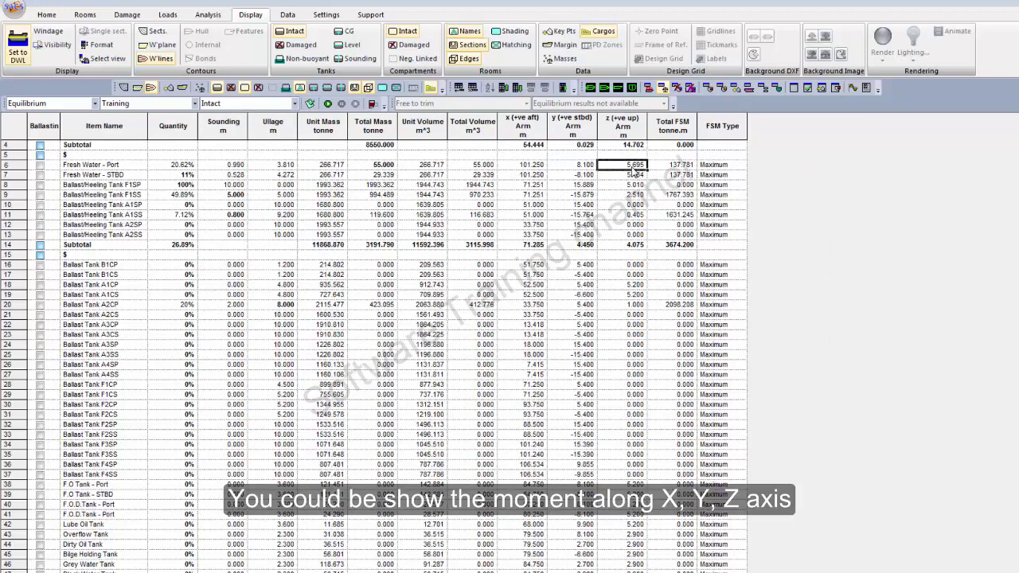
click(101, 45)
drag(644, 171, 624, 239)
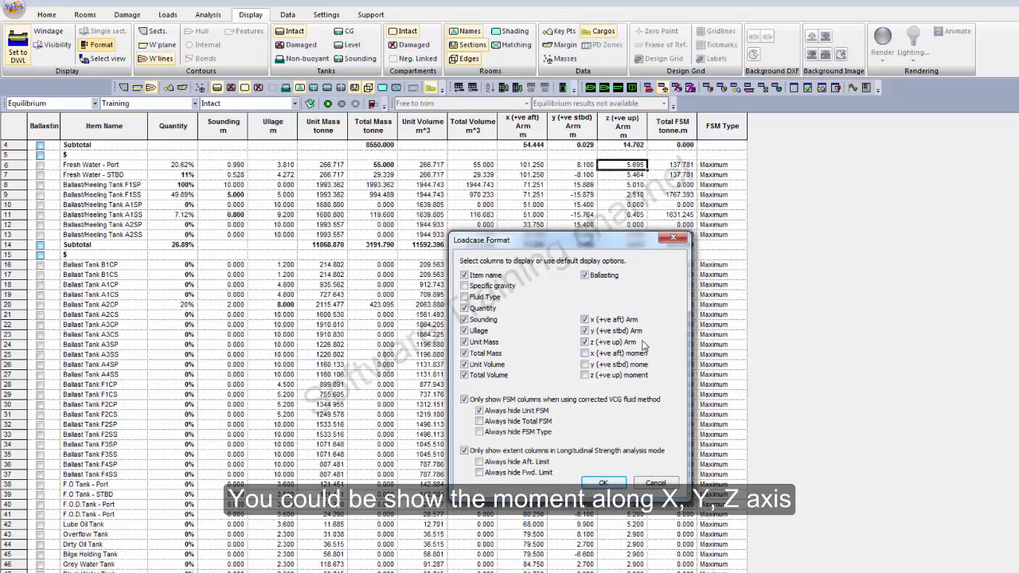
click(586, 353)
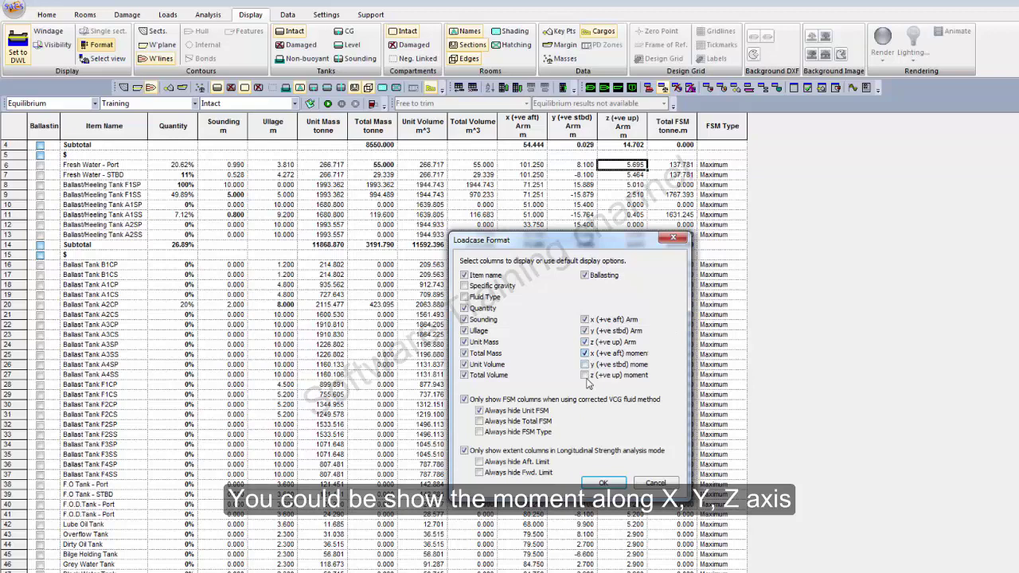
click(603, 483)
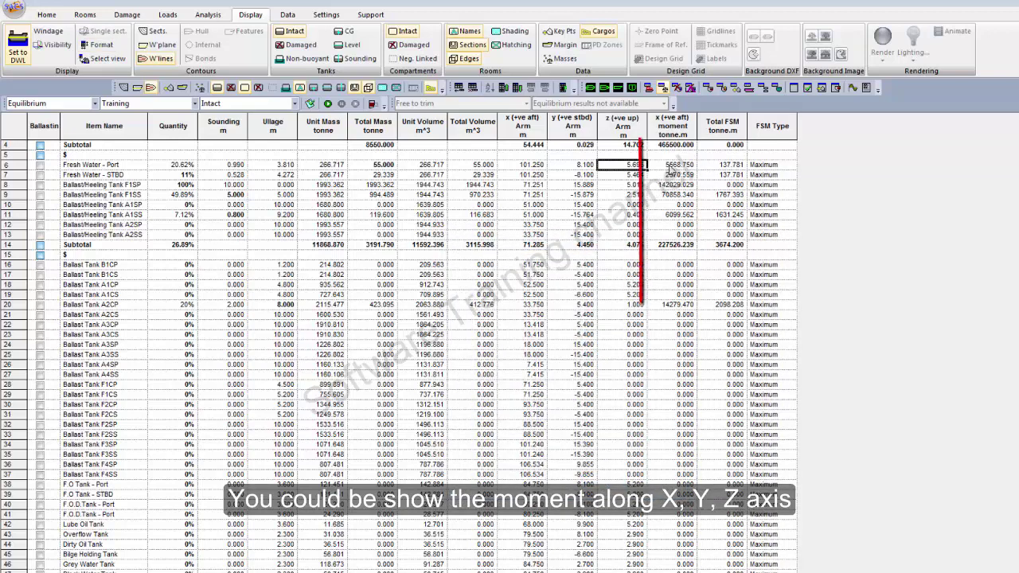
- Switch to Calculator and multiply Fresh Water - Port's unit mass, 266.717, by its x arm, 101.25
click(680, 165)
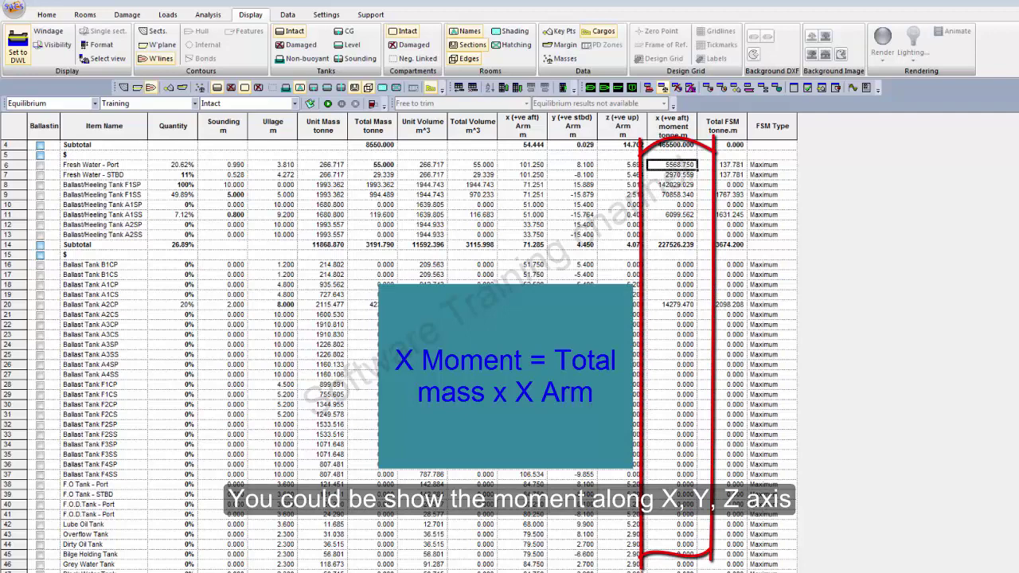
key(super)
click(72, 485)
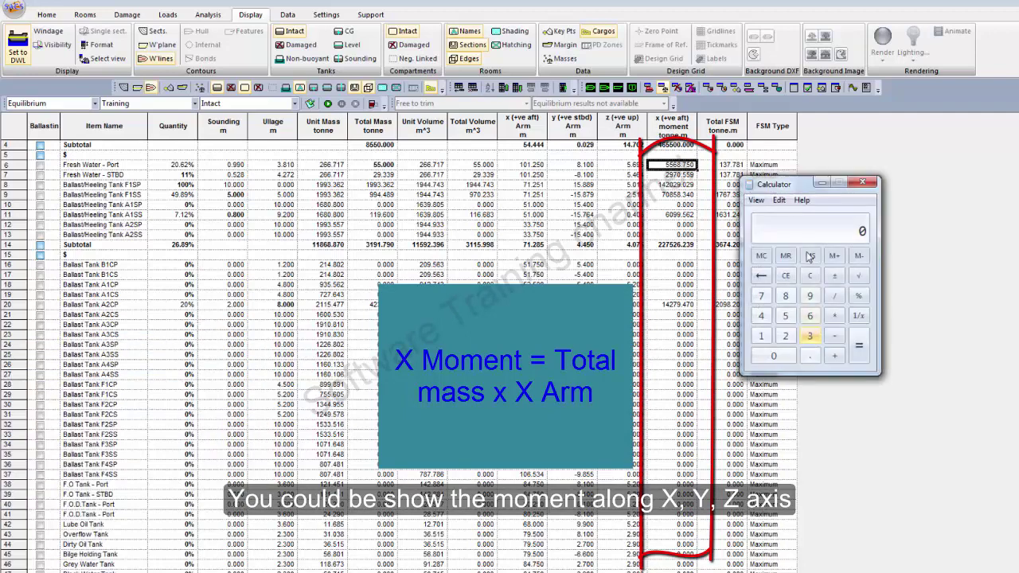
drag(793, 190, 856, 240)
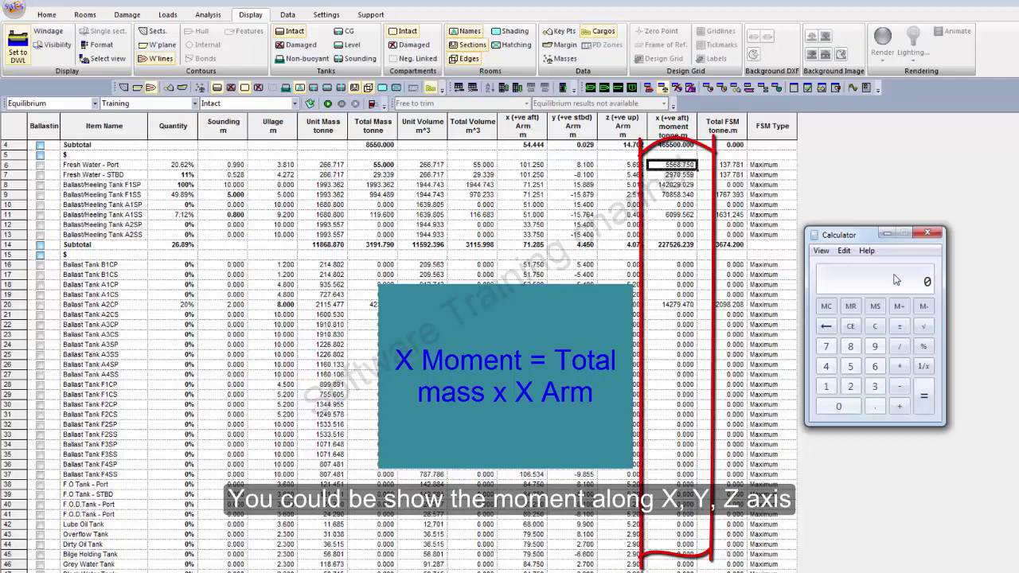
drag(865, 237, 762, 199)
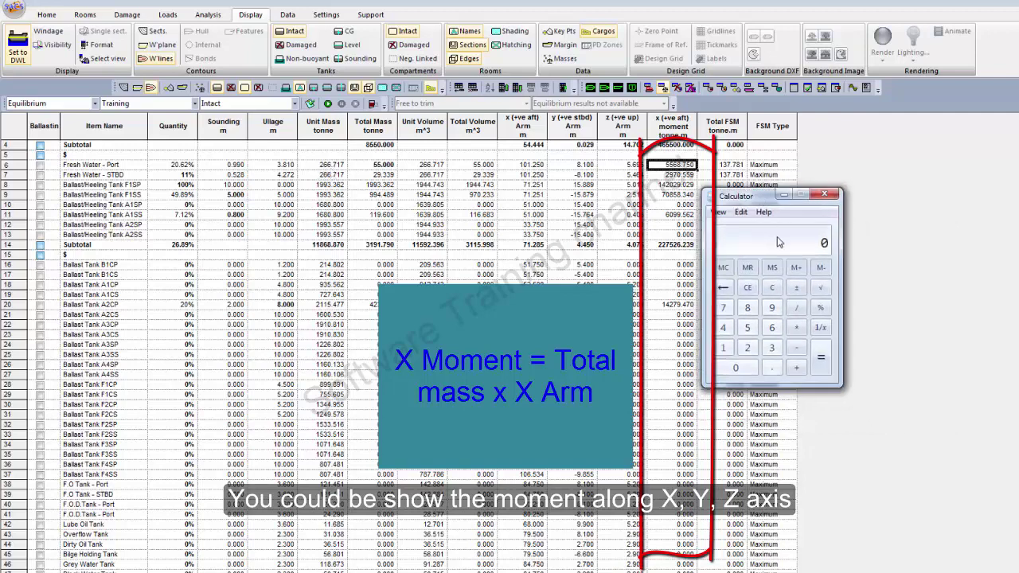
text(6.717*101.25)
key(Return)
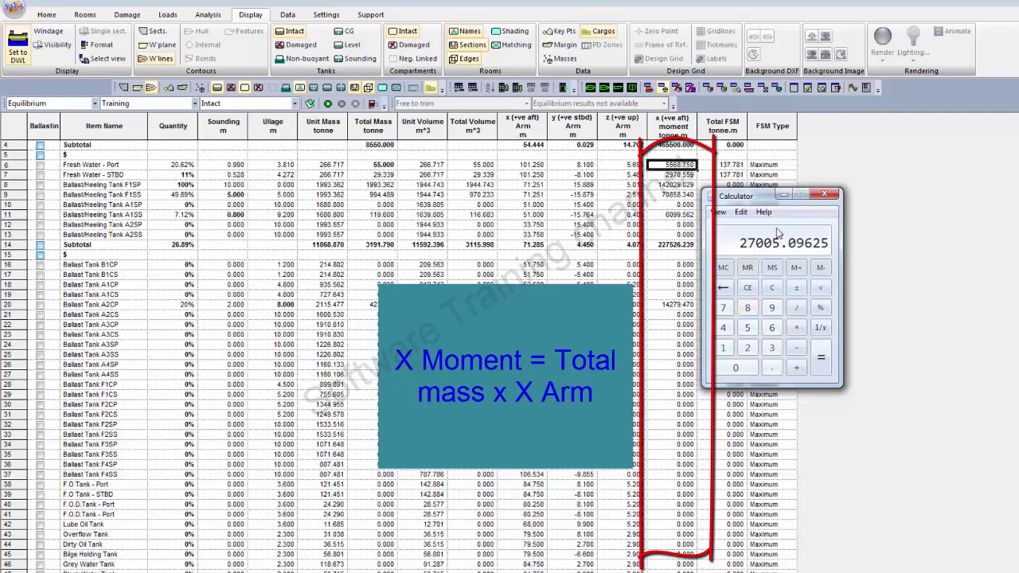
- Verify Fresh Water - Port's x moment by multiplying its total mass, 55, by its x arm, 101.25, and close Calculator
text(55)
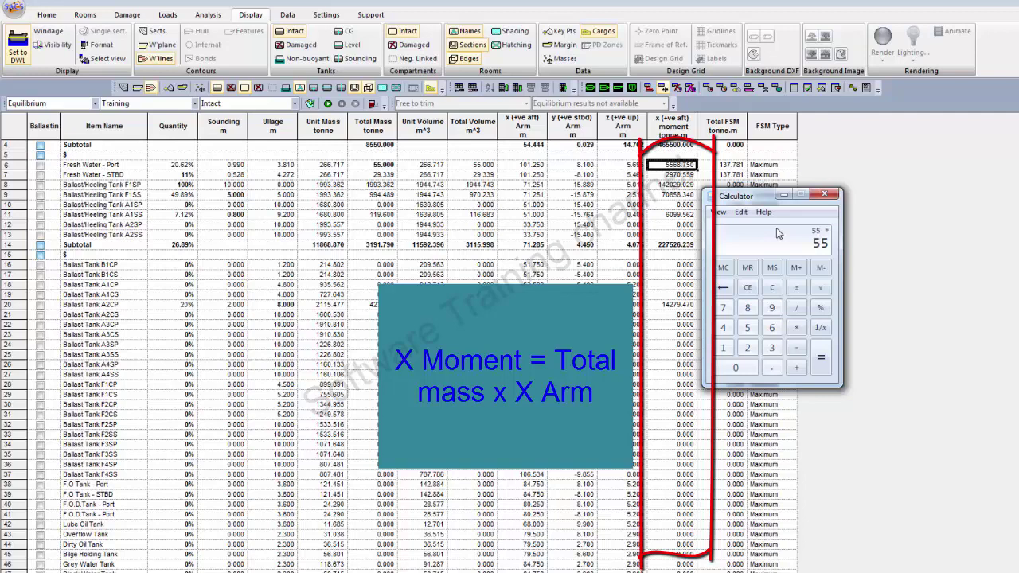
text(*101.25)
key(Return)
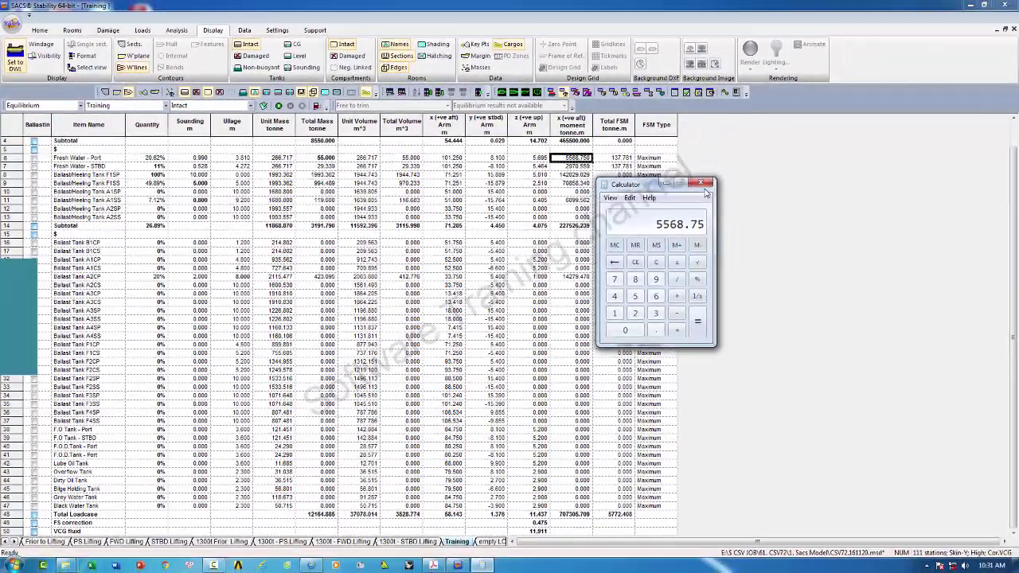
drag(658, 183, 577, 195)
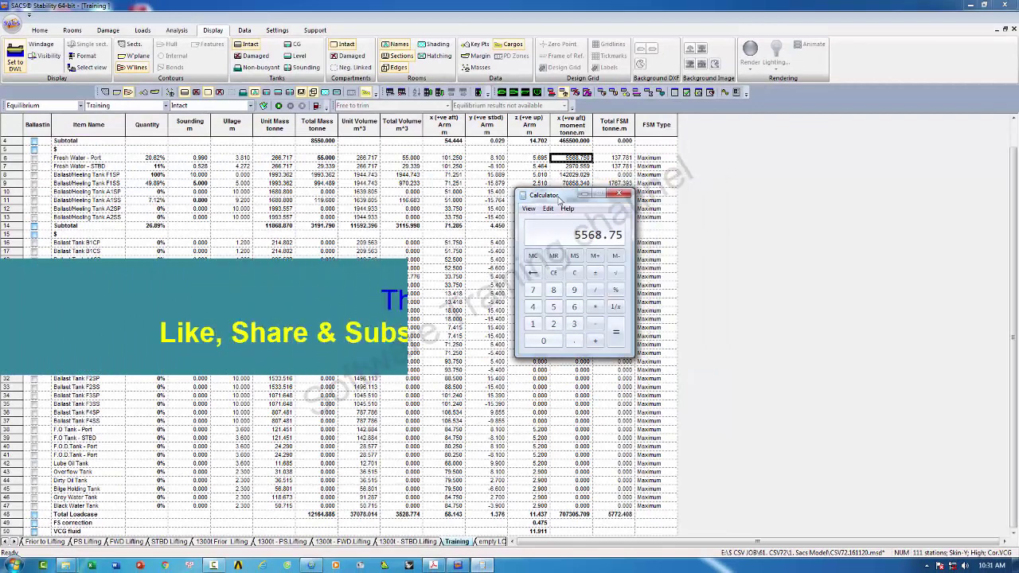
click(618, 194)
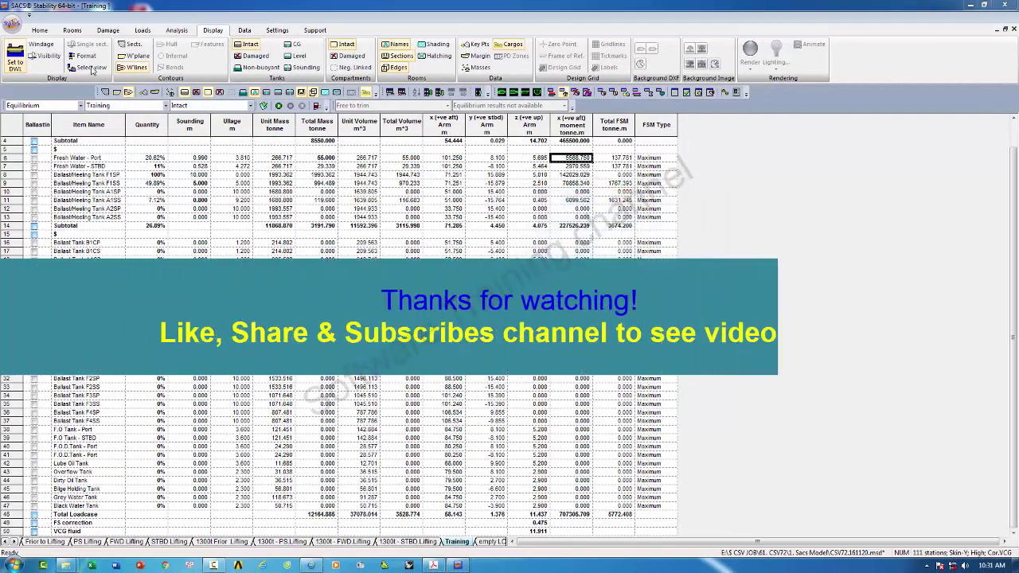
- Open the Loadcase Format settings for the table's columns
click(86, 57)
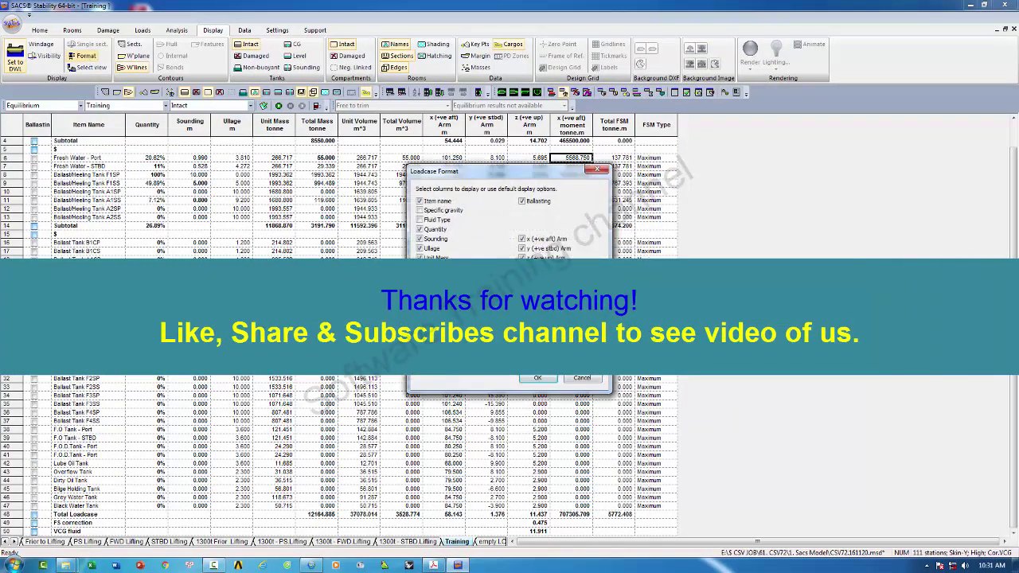